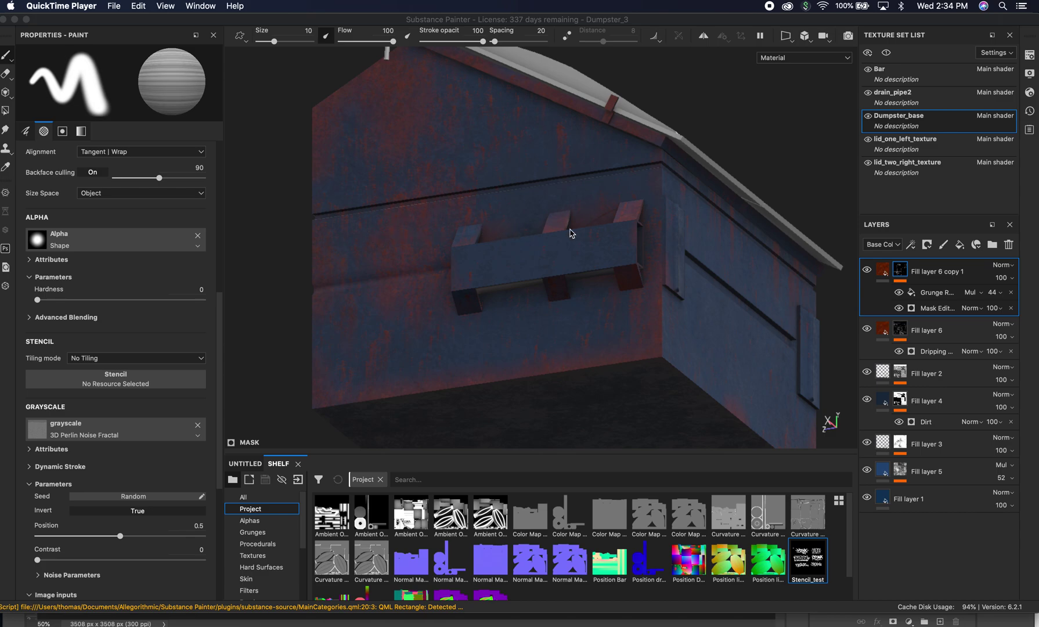
# Examine the dumpster's rusted side, bracket and corner from several angles and distances
pyautogui.scroll(-3, 570, 231)
pyautogui.moveTo(539, 234)
pyautogui.keyDown('alt'); pyautogui.mouseDown()
pyautogui.moveTo(505, 305)
pyautogui.moveTo(504, 260)
pyautogui.mouseUp(); pyautogui.keyUp('alt')
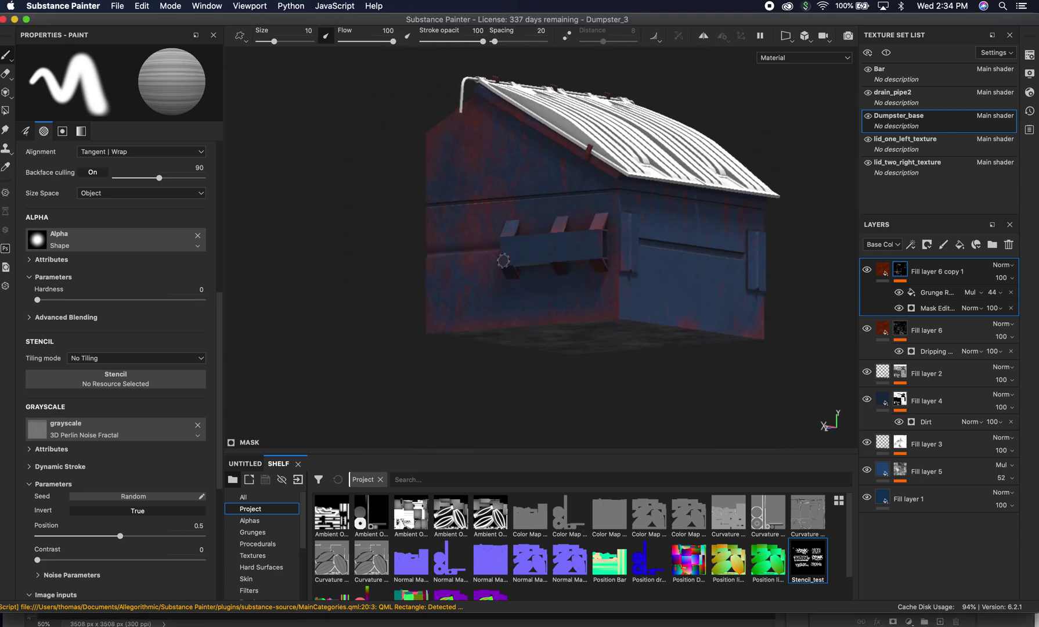
pyautogui.keyDown('alt'); pyautogui.moveTo(535, 229); pyautogui.dragTo(422, 259, button='middle'); pyautogui.keyUp('alt')
pyautogui.keyDown('alt'); pyautogui.moveTo(421, 259); pyautogui.dragTo(370, 245); pyautogui.keyUp('alt')
pyautogui.scroll(5, 648, 281)
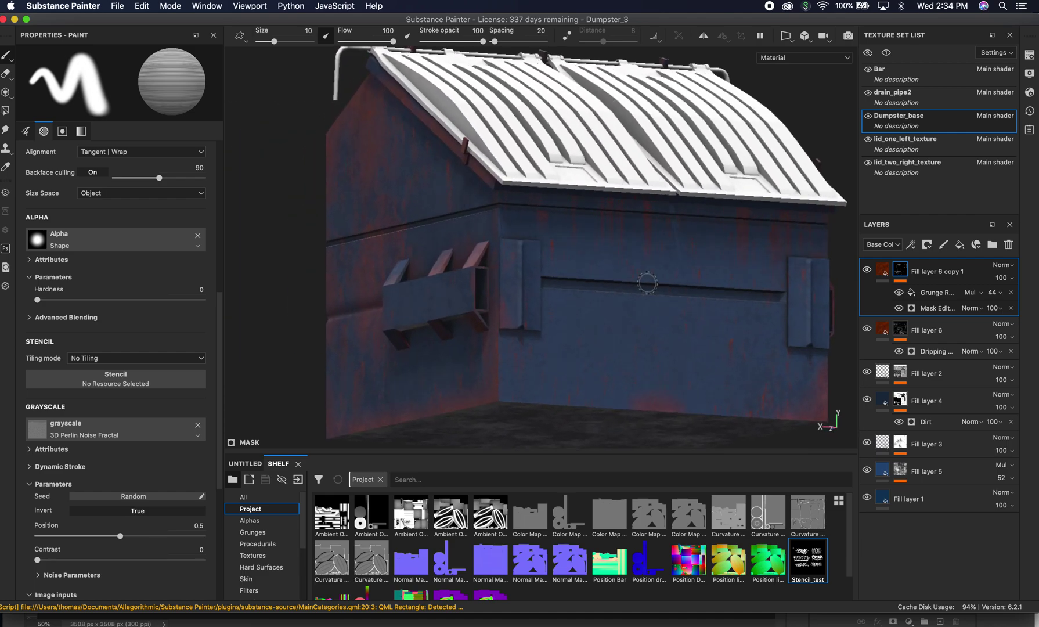
pyautogui.keyDown('alt'); pyautogui.moveTo(618, 259); pyautogui.dragTo(649, 148, button='middle'); pyautogui.keyUp('alt')
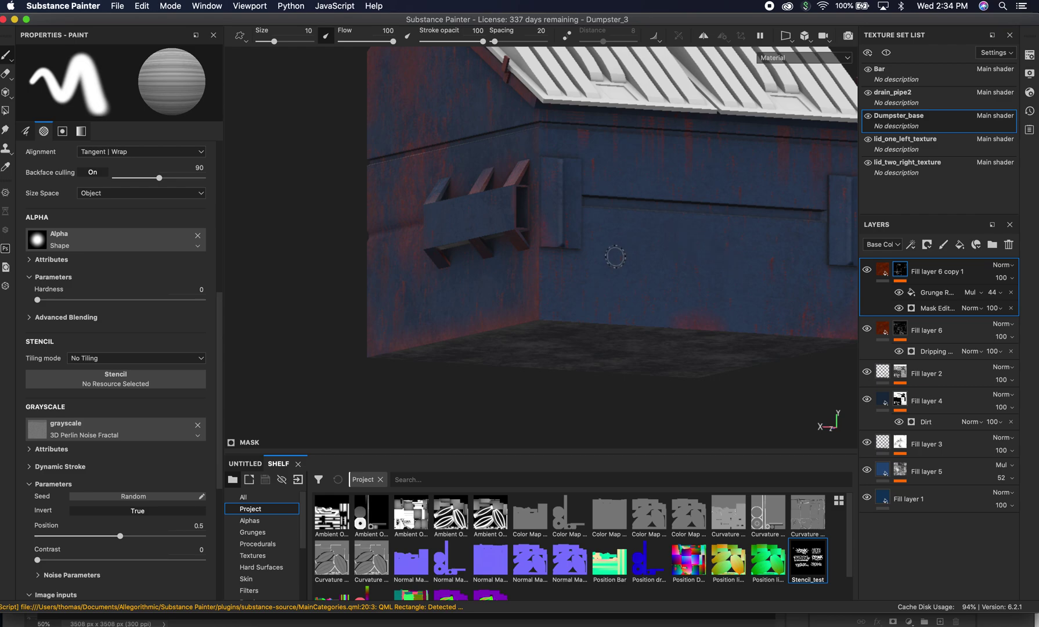
pyautogui.keyDown('alt'); pyautogui.moveTo(592, 260); pyautogui.dragTo(571, 206); pyautogui.keyUp('alt')
pyautogui.keyDown('alt'); pyautogui.moveTo(544, 242); pyautogui.dragTo(766, 304, button='right'); pyautogui.keyUp('alt')
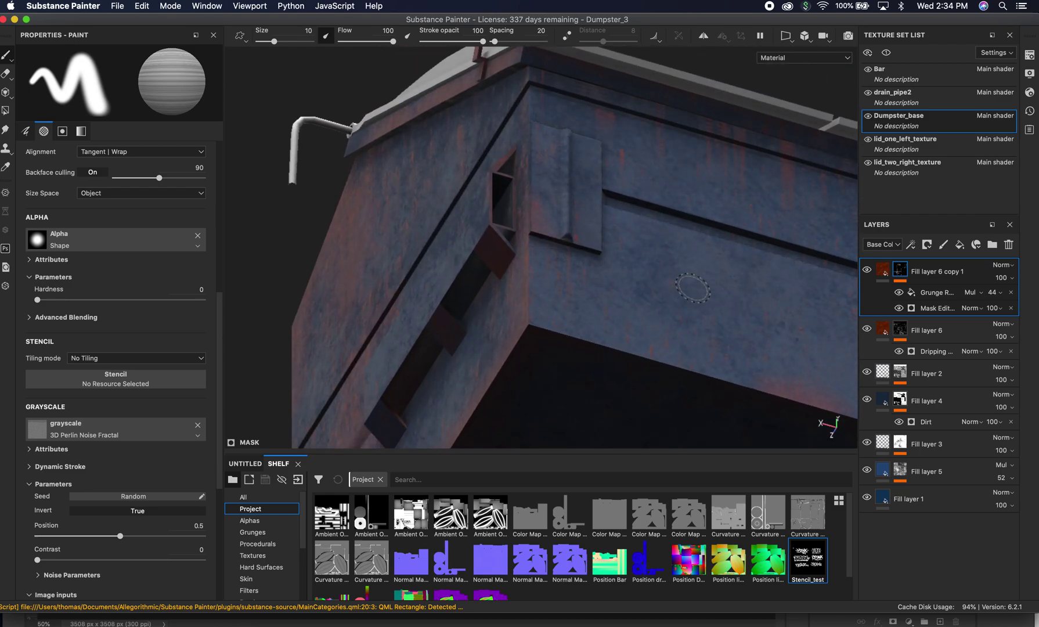
pyautogui.moveTo(693, 285)
pyautogui.keyDown('alt'); pyautogui.mouseDown()
pyautogui.moveTo(656, 307)
pyautogui.moveTo(657, 343)
pyautogui.mouseUp(); pyautogui.keyUp('alt')
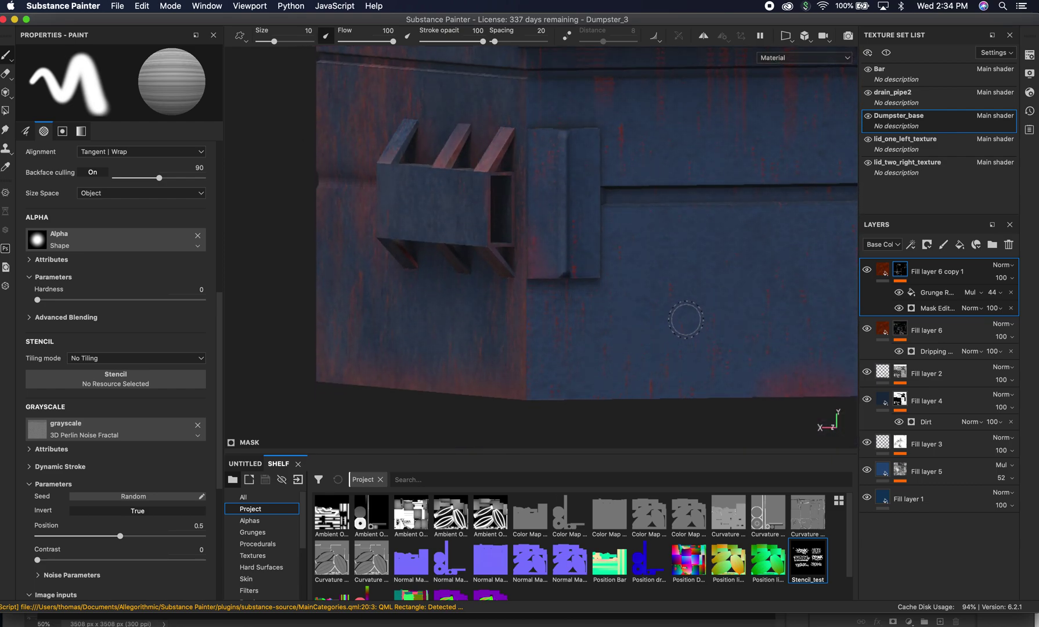
pyautogui.keyDown('alt'); pyautogui.moveTo(685, 312); pyautogui.dragTo(480, 265, button='right'); pyautogui.keyUp('alt')
pyautogui.keyDown('alt'); pyautogui.moveTo(485, 263); pyautogui.dragTo(568, 270); pyautogui.keyUp('alt')
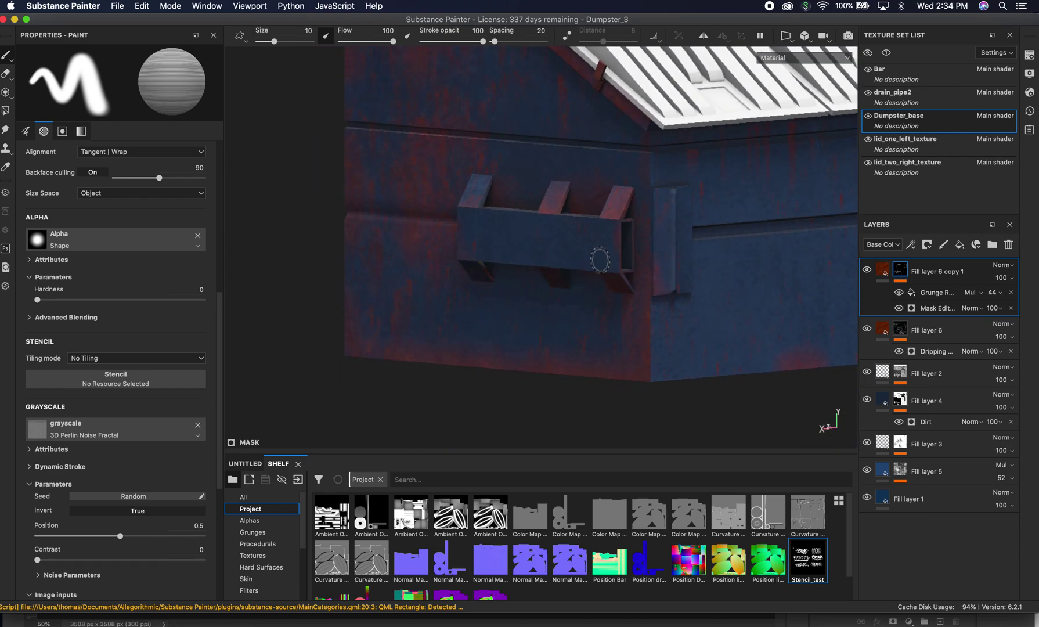
pyautogui.keyDown('alt'); pyautogui.moveTo(586, 264); pyautogui.dragTo(420, 282, button='middle'); pyautogui.keyUp('alt')
pyautogui.keyDown('alt'); pyautogui.moveTo(577, 306); pyautogui.dragTo(500, 296, button='right'); pyautogui.keyUp('alt')
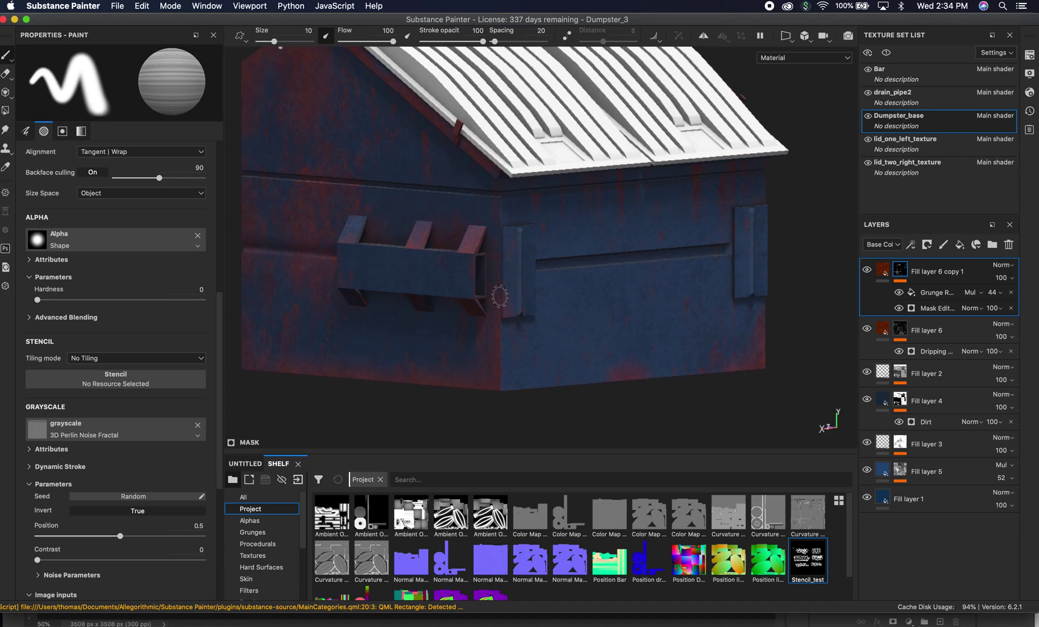
# Switch to Photoshop and invert the Stencil_test.psd image to black lettering on a white background
pyautogui.press('super+Tab')
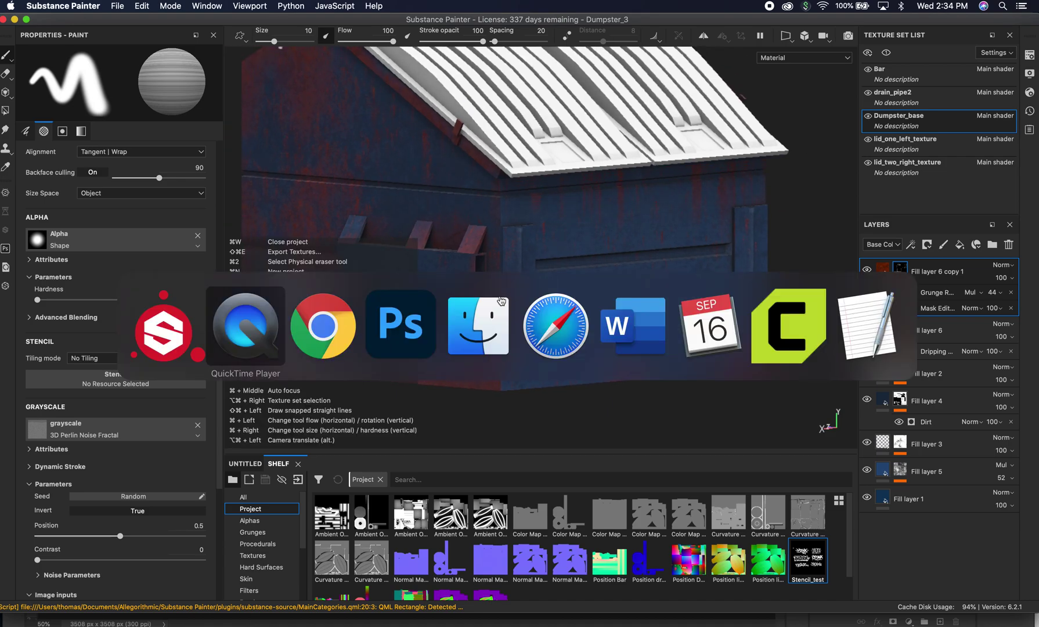
pyautogui.press('super+Tab')
pyautogui.press('super+Tab')
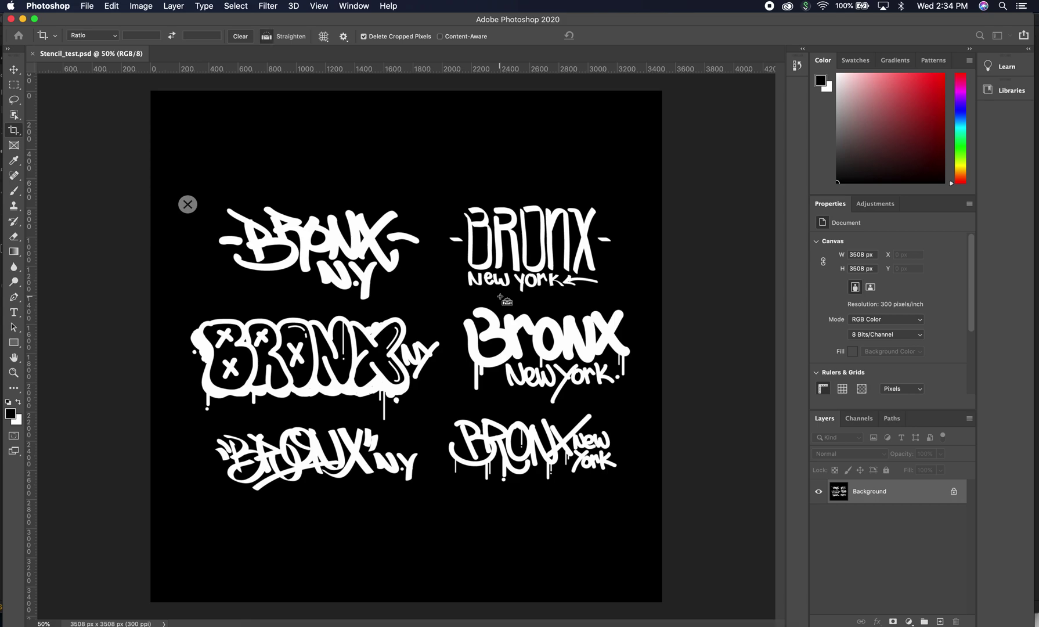
pyautogui.press('super+z')
pyautogui.press('super+i')
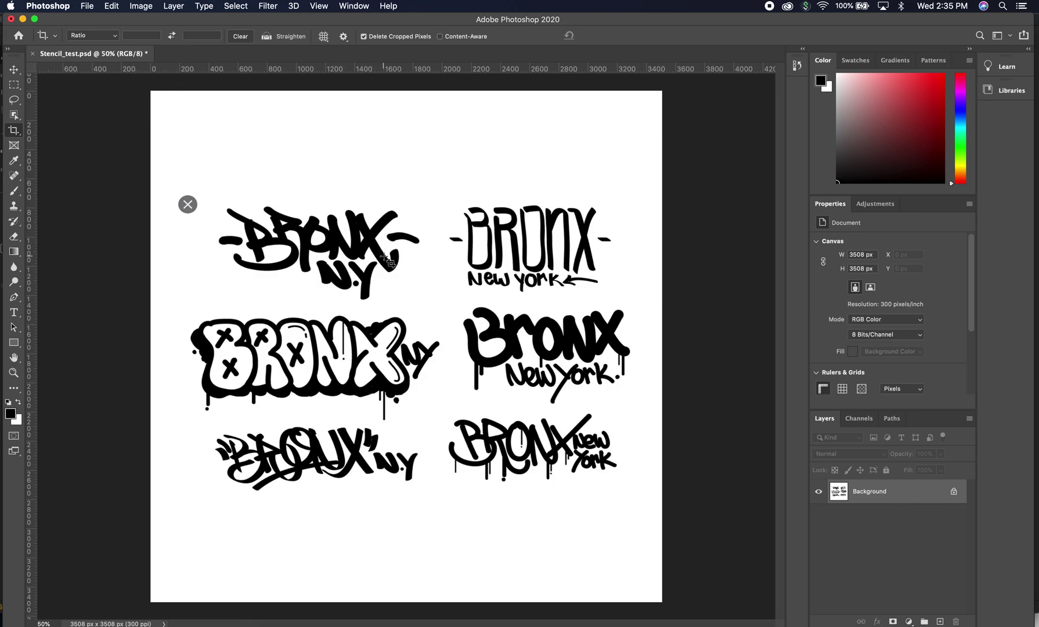
# Invert the stencil image's colours so the graffiti lettering is white on a black background
pyautogui.click(142, 7)
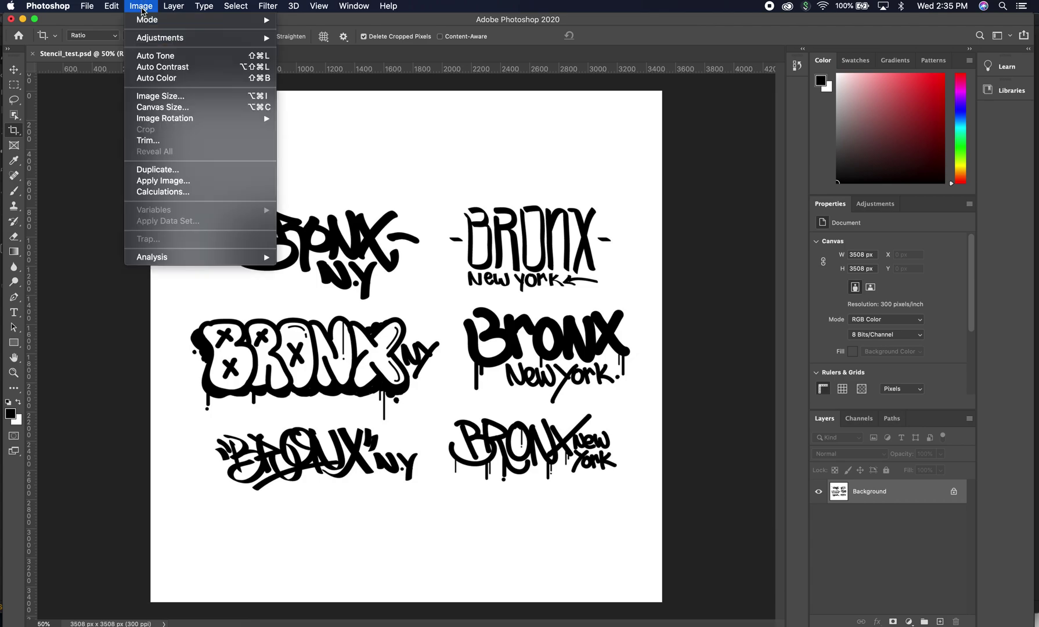
pyautogui.moveTo(146, 39)
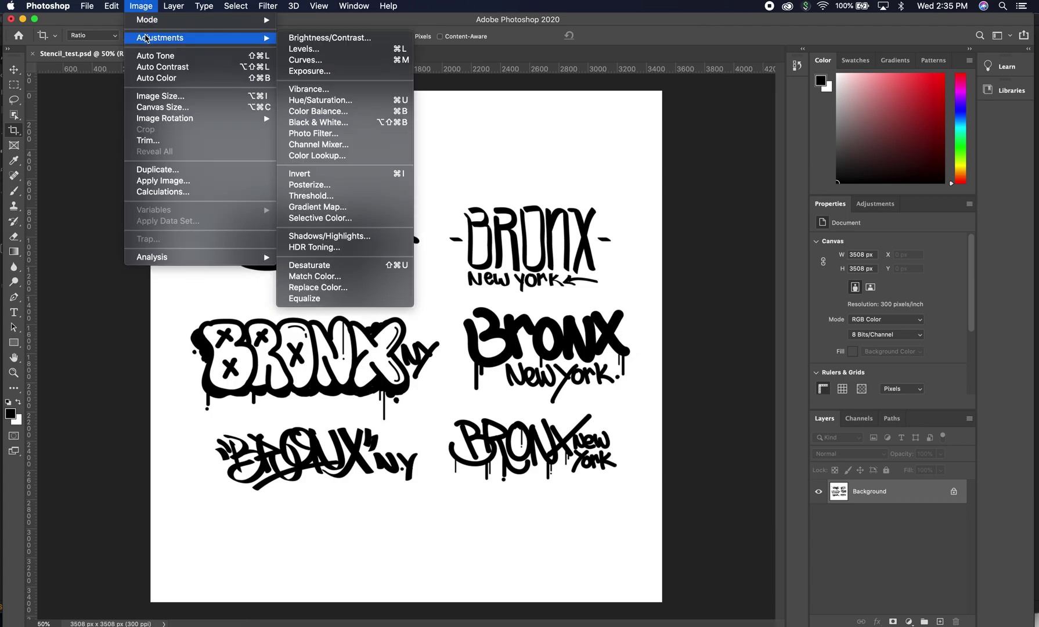
pyautogui.click(358, 178)
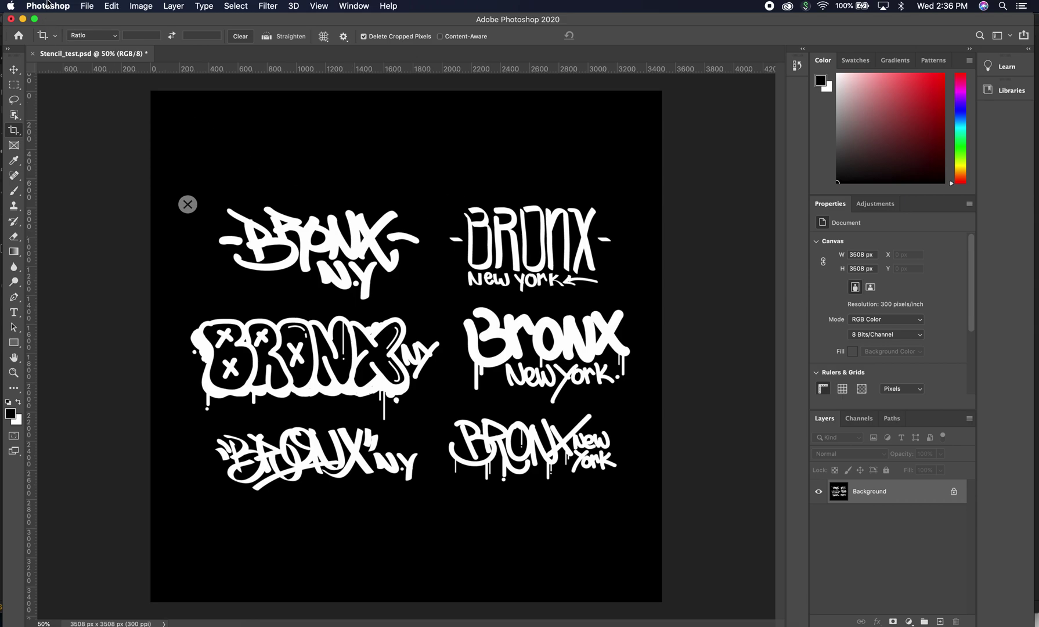
# Save the image to the Desktop as Stencil_test.psd in Photoshop format, replacing the existing file
pyautogui.click(87, 6)
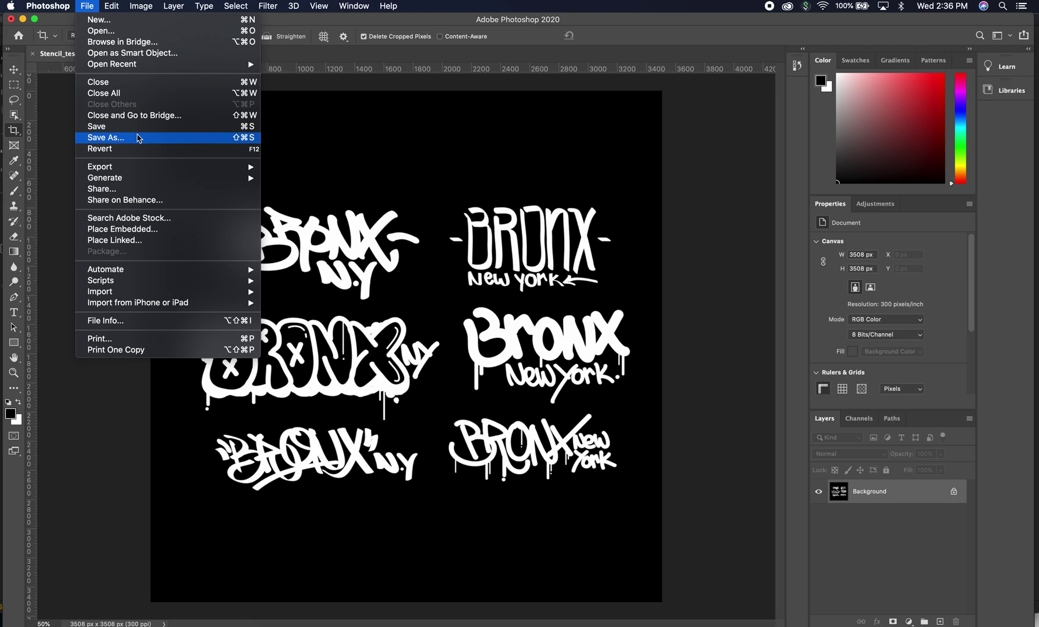
pyautogui.click(139, 137)
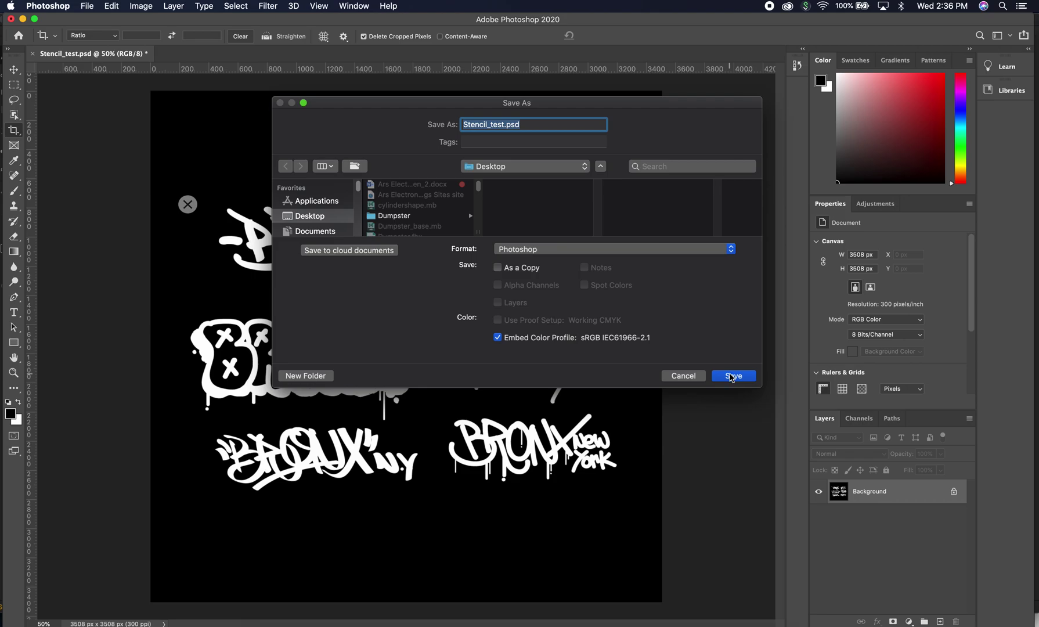
pyautogui.click(732, 376)
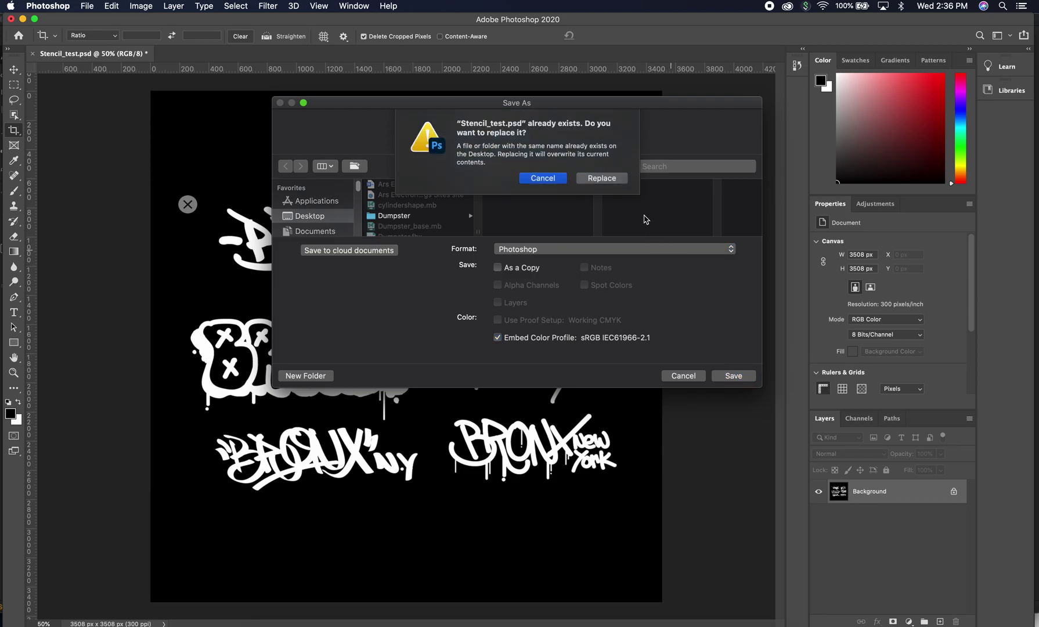
pyautogui.click(608, 178)
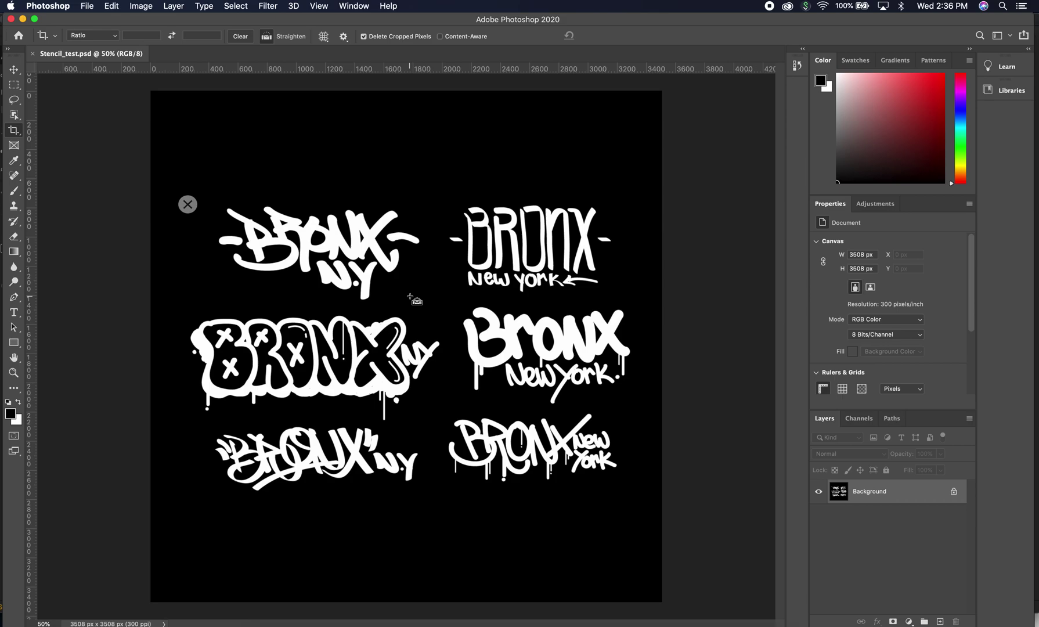
# Switch to Substance Painter and view the details and options of the Stencil_test resource in the shelf
pyautogui.press('super+Tab')
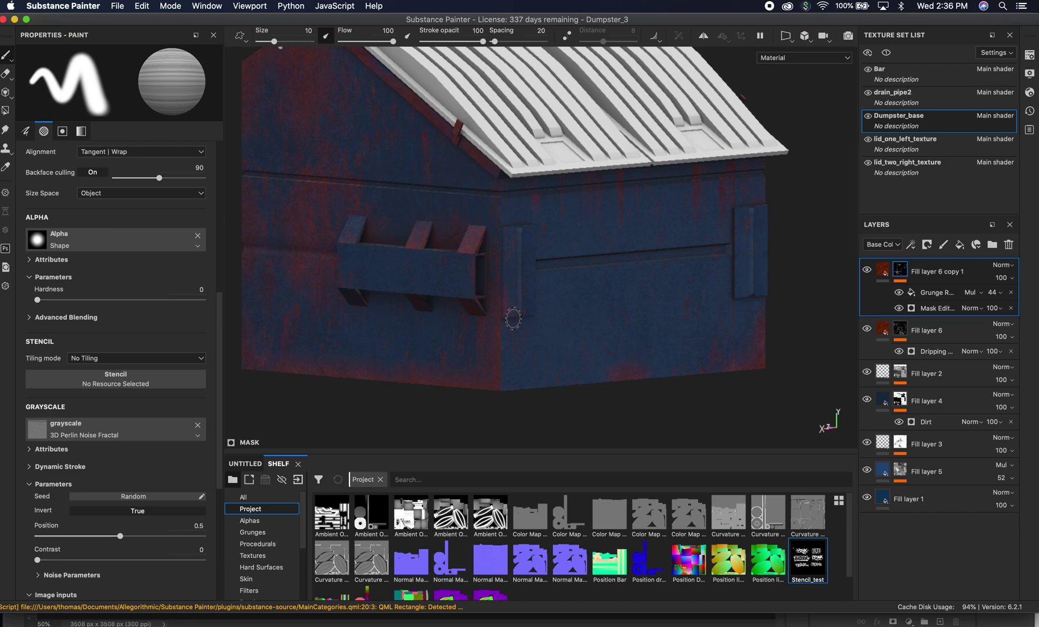
pyautogui.rightClick(811, 568)
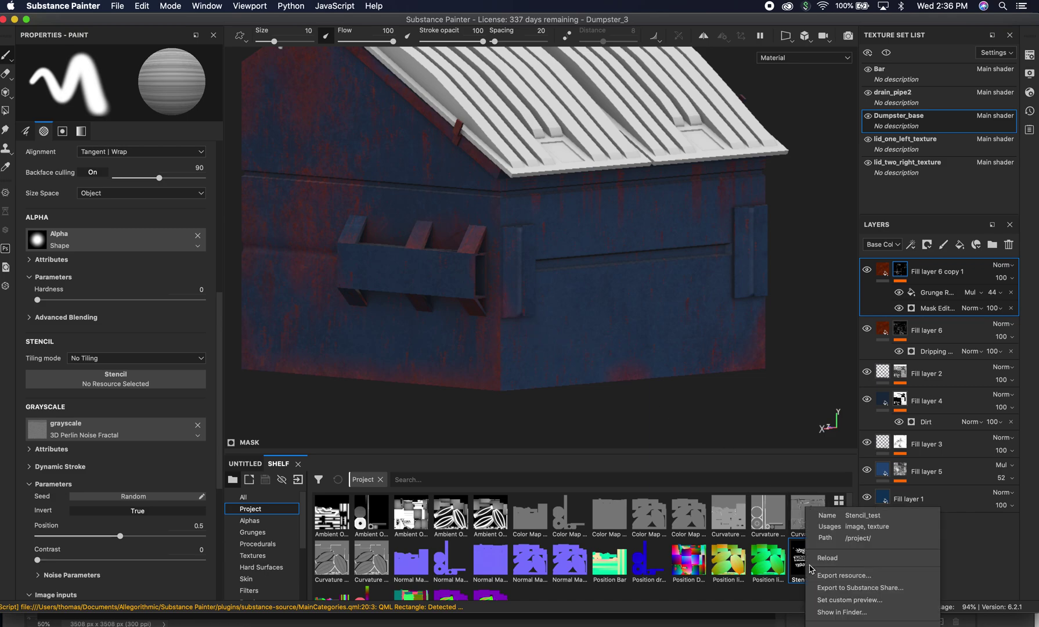
pyautogui.click(777, 596)
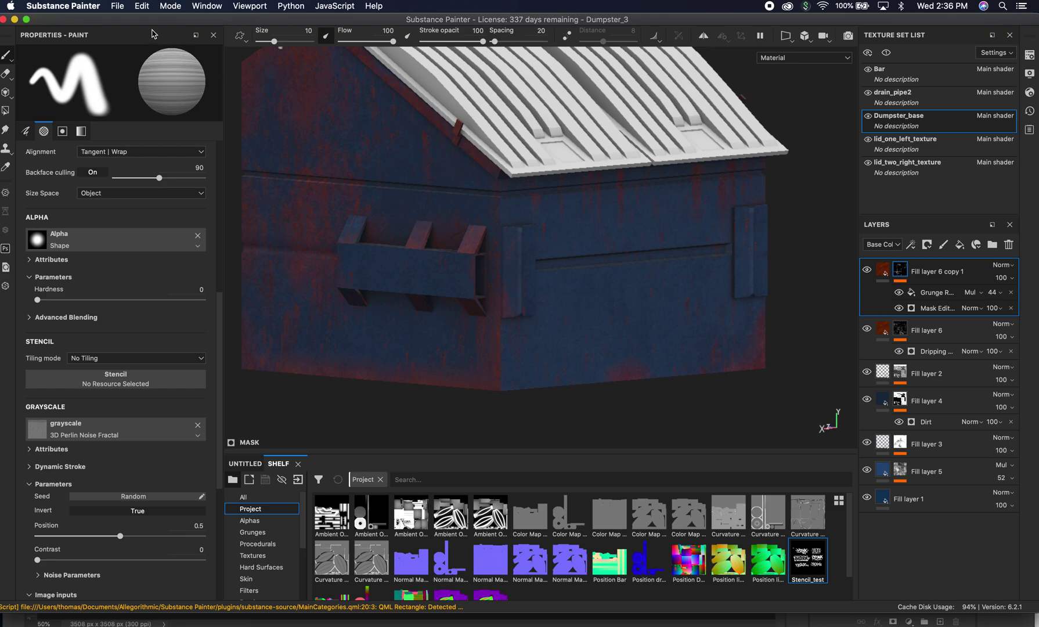
# Start a resource import and add Stencil_test.psd from the Desktop
pyautogui.click(117, 6)
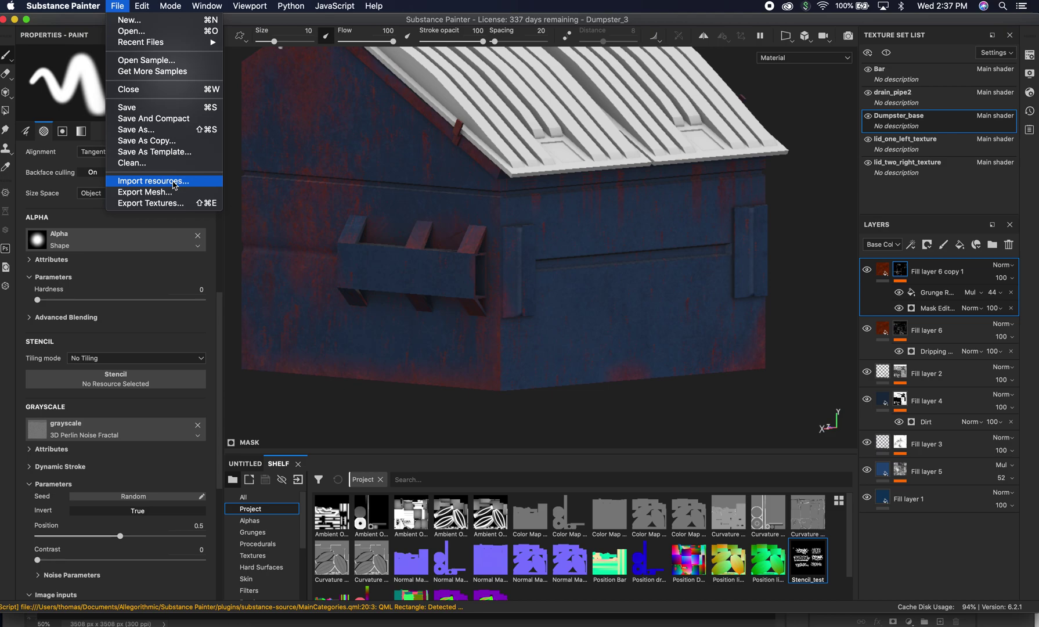
pyautogui.click(173, 181)
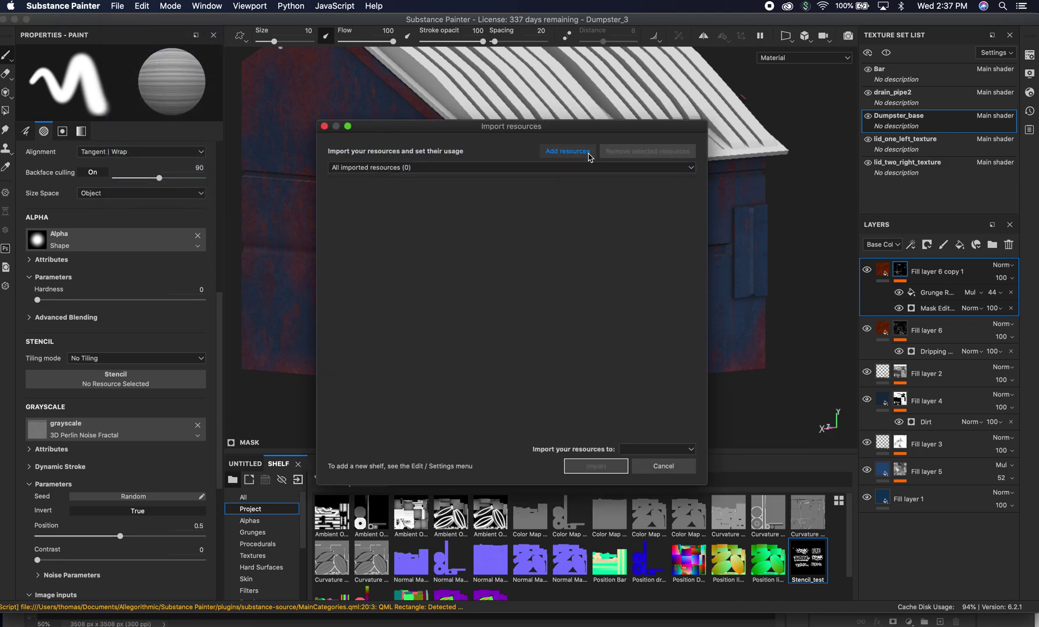
pyautogui.click(580, 152)
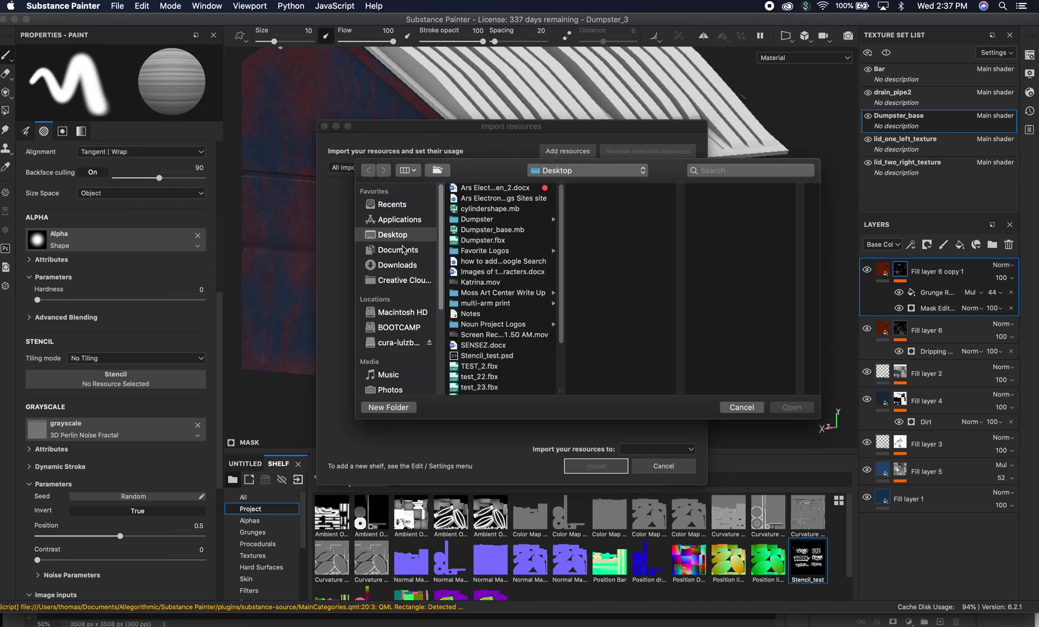
pyautogui.click(403, 250)
pyautogui.click(397, 235)
pyautogui.scroll(-3, 507, 312)
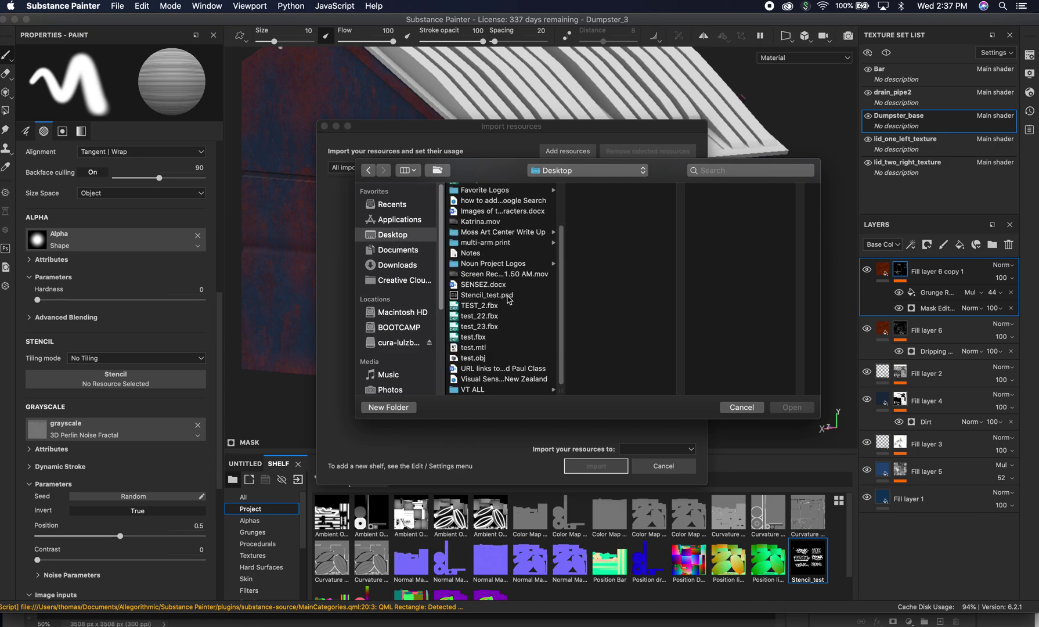
pyautogui.click(508, 296)
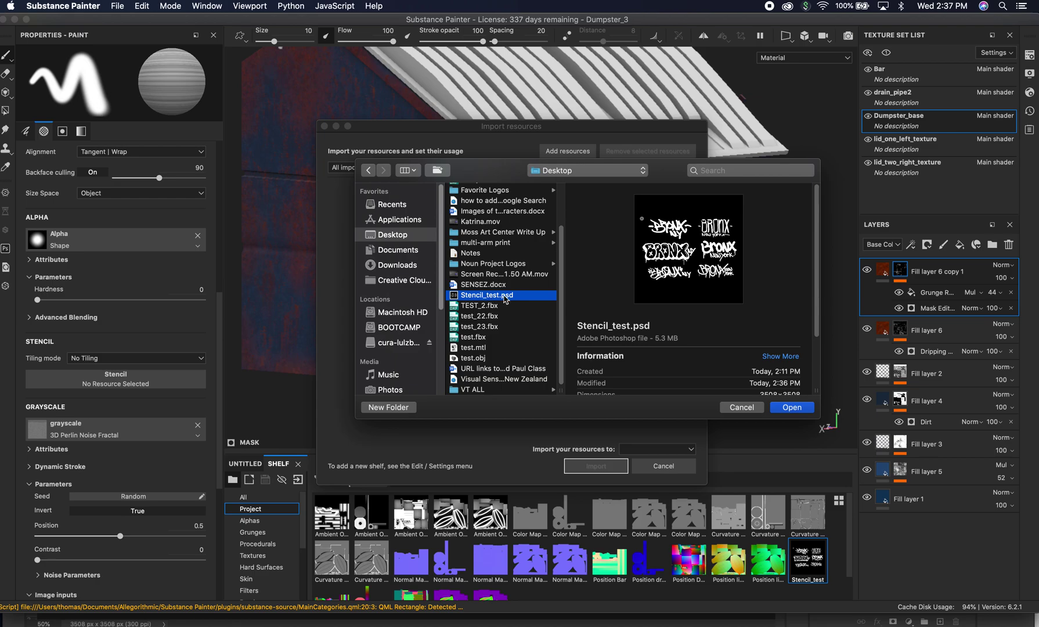
pyautogui.click(790, 407)
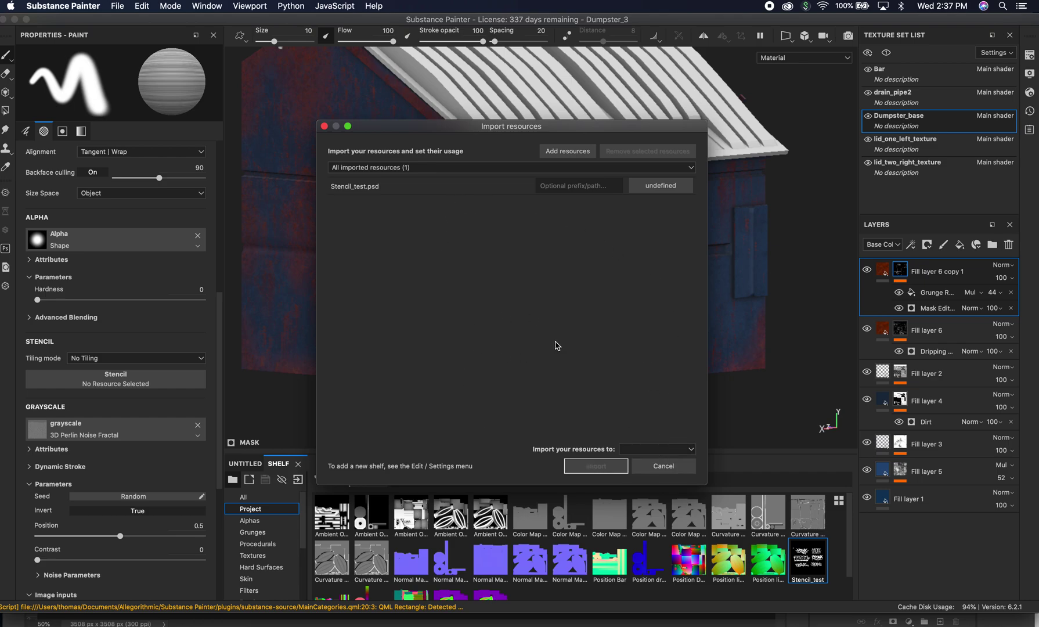
# Set the usage of Stencil_test.psd to texture and import it into the project 'Dumpster_3'
pyautogui.click(659, 193)
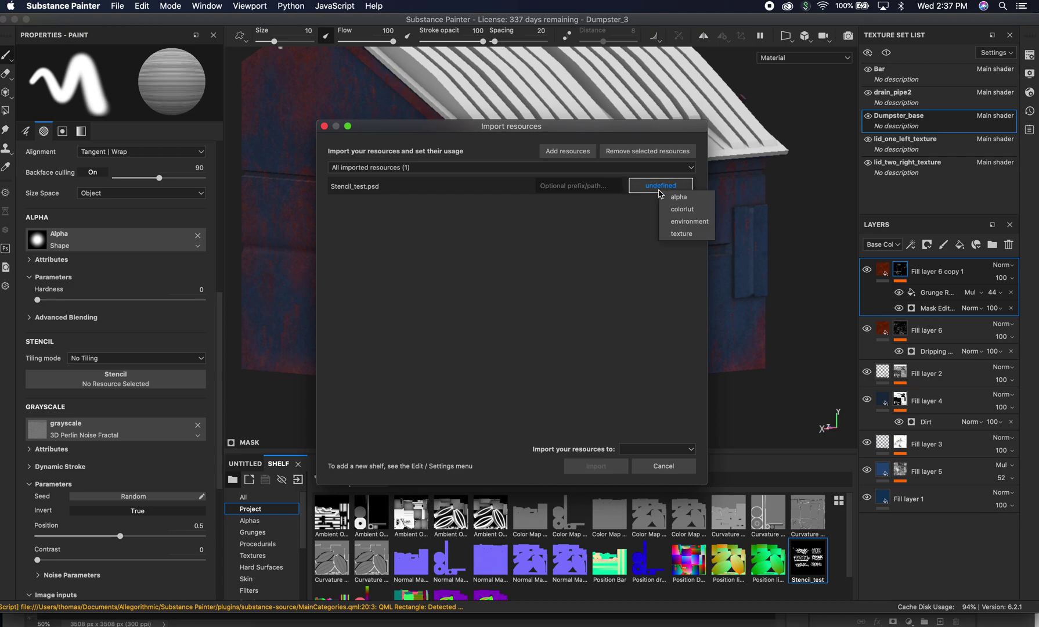
pyautogui.click(700, 235)
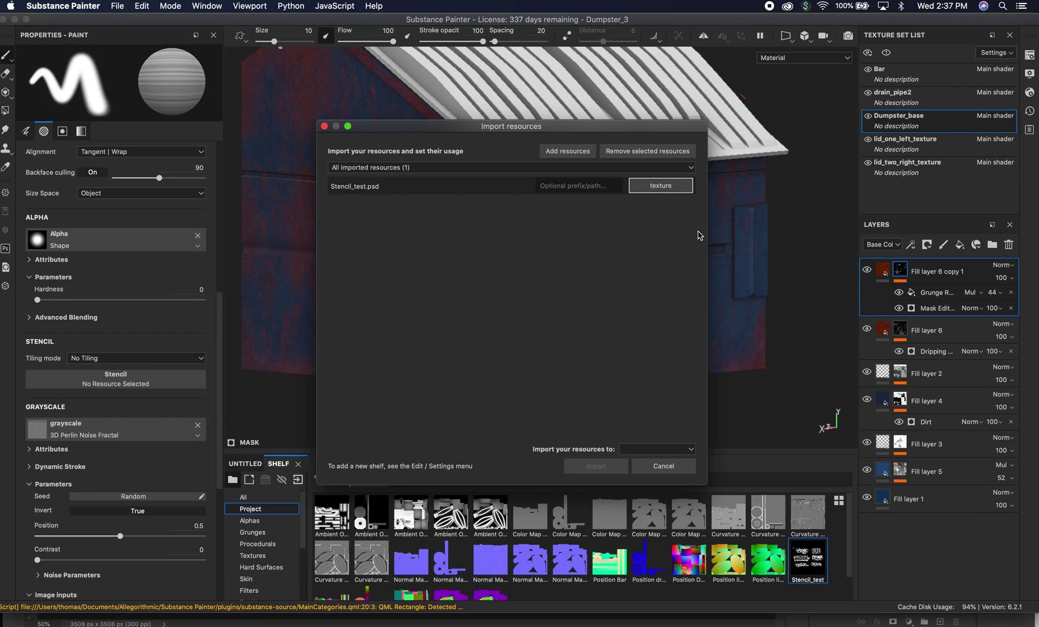
pyautogui.click(692, 449)
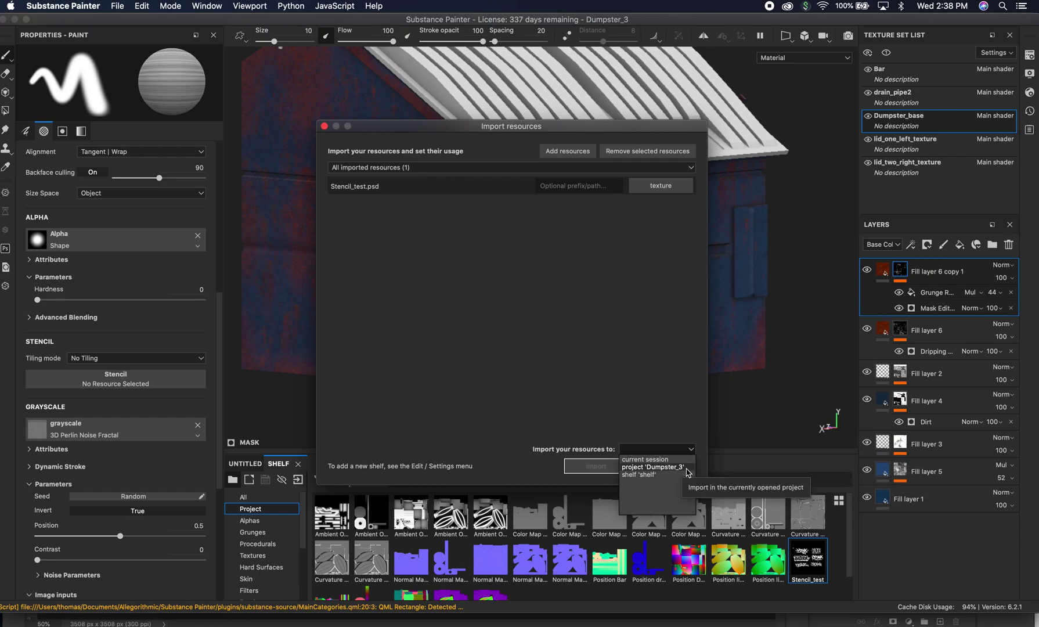
pyautogui.click(686, 468)
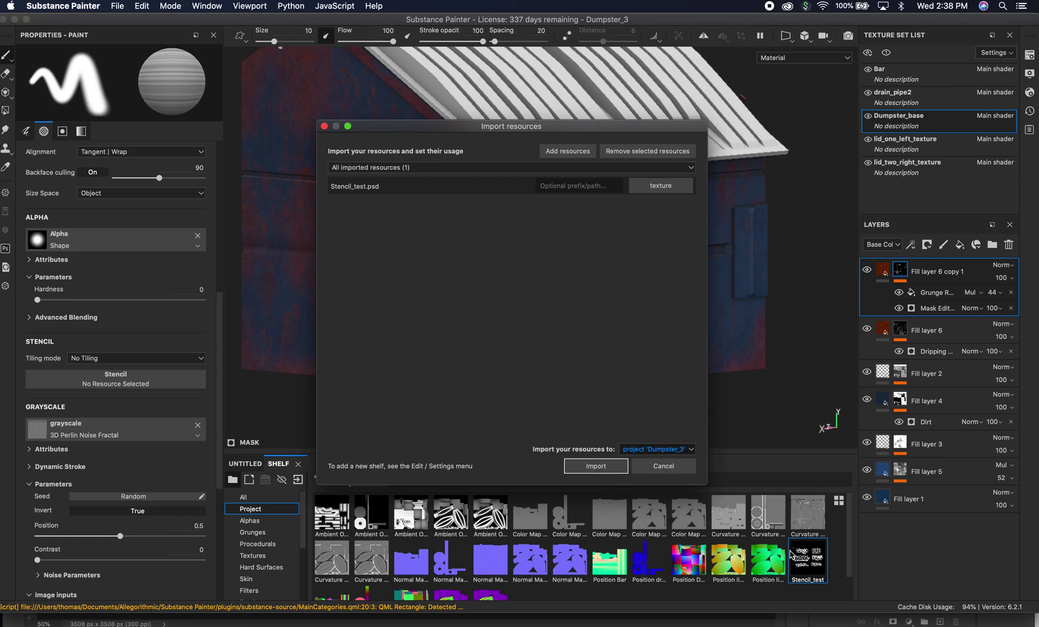
pyautogui.click(606, 469)
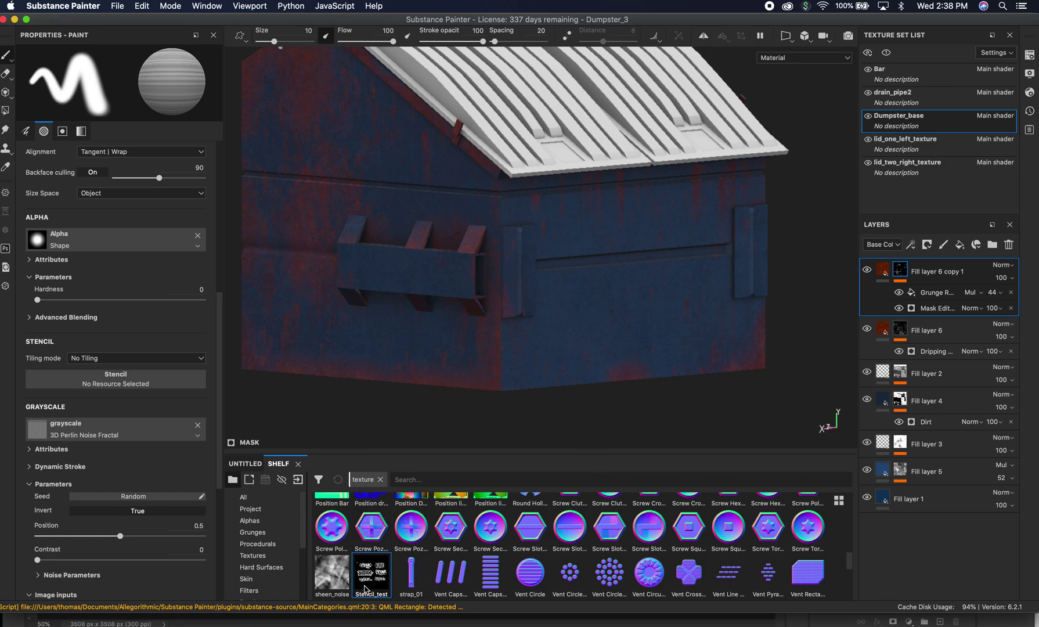
# Look through the shelf's Textures category for the imported stencil, and bring up the Untitled shelf
pyautogui.scroll(10, 427, 546)
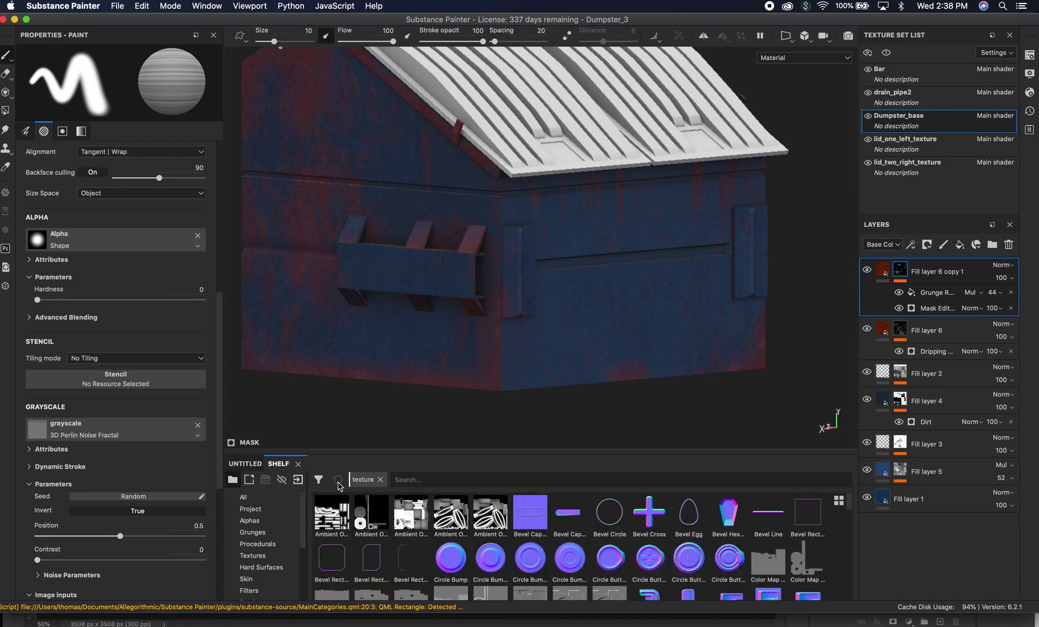
pyautogui.click(256, 500)
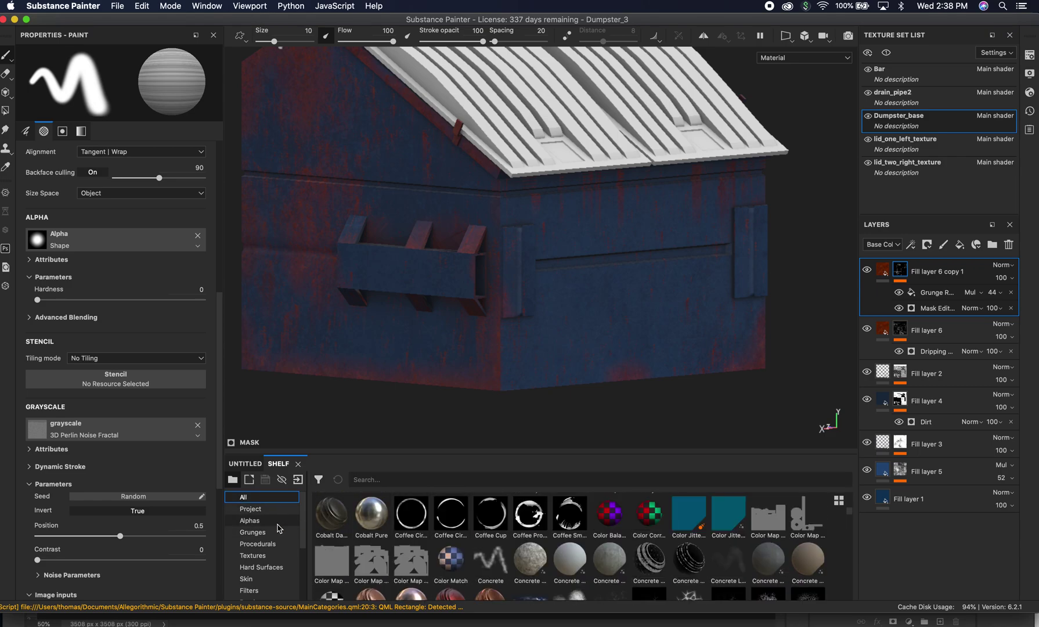
pyautogui.click(265, 557)
pyautogui.scroll(-1, 445, 556)
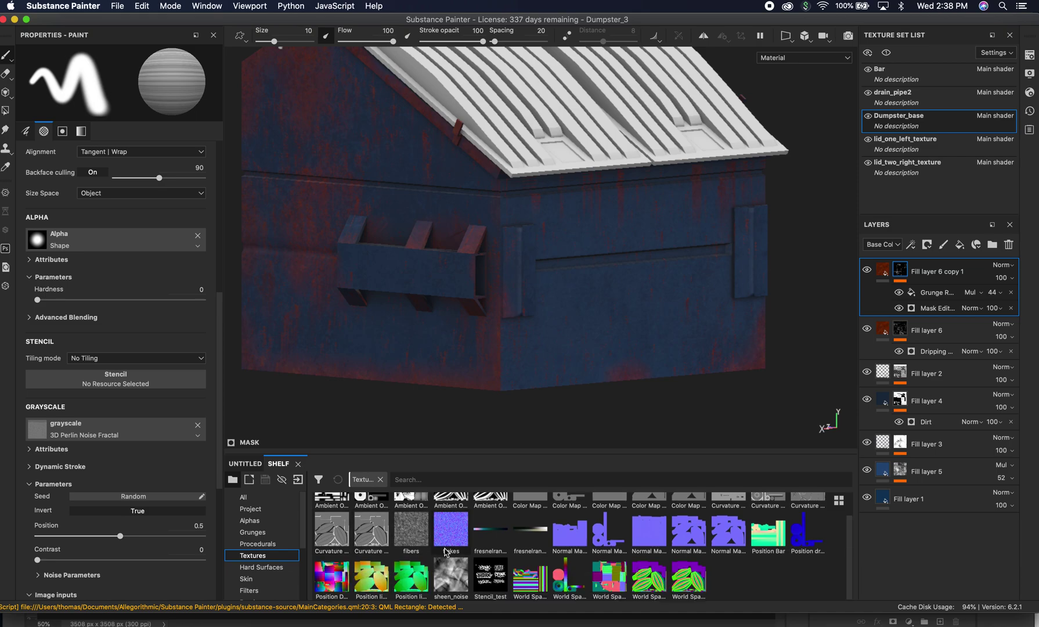
pyautogui.click(244, 468)
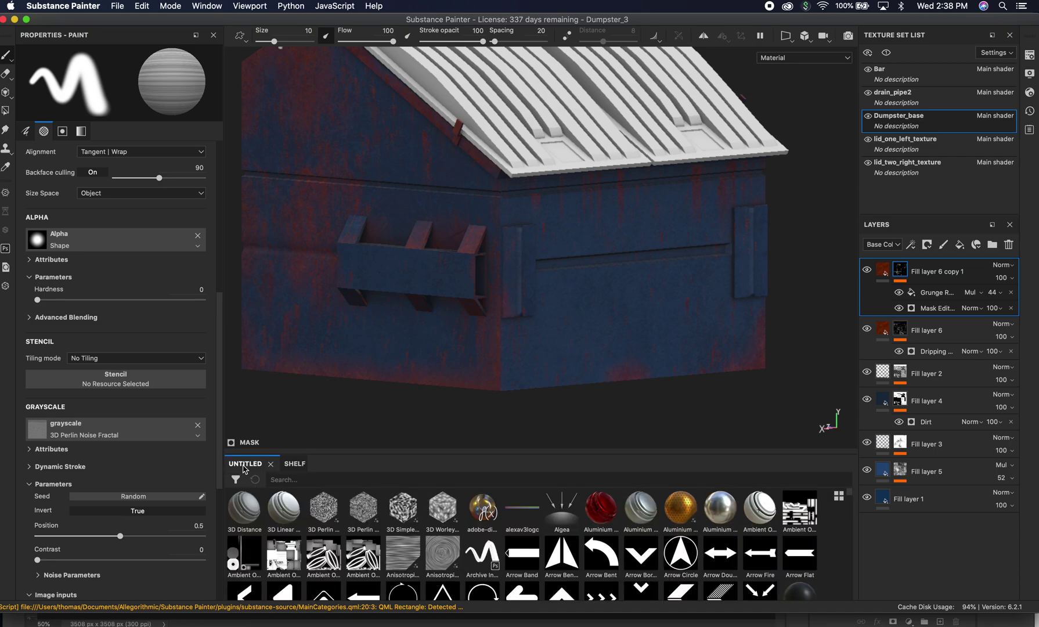
# Compare the Untitled shelf with the main shelf and locate Stencil_test among its textures
pyautogui.click(284, 464)
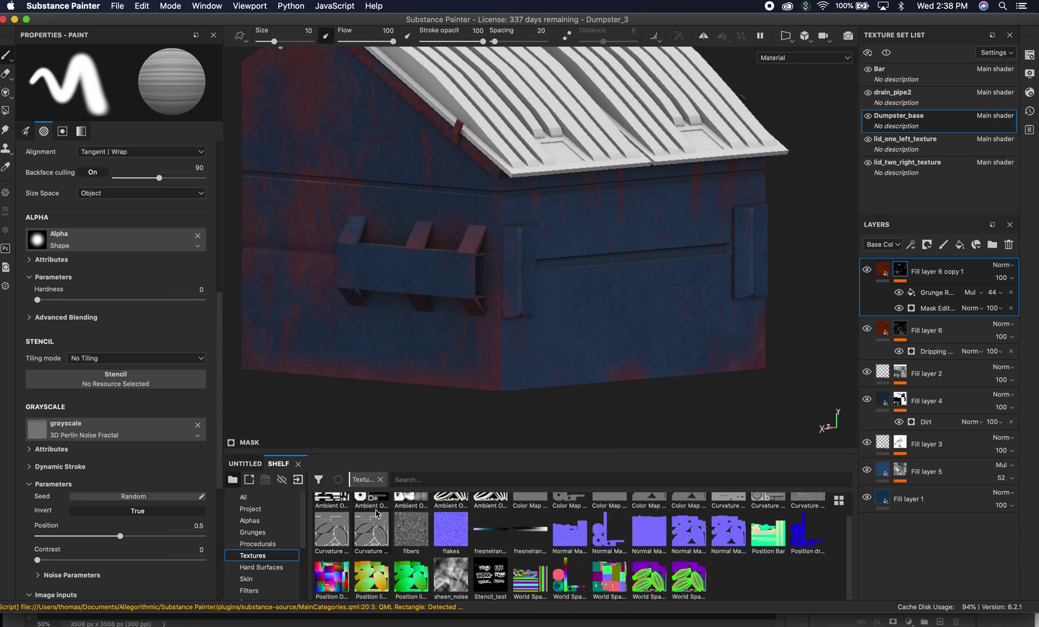
pyautogui.click(246, 464)
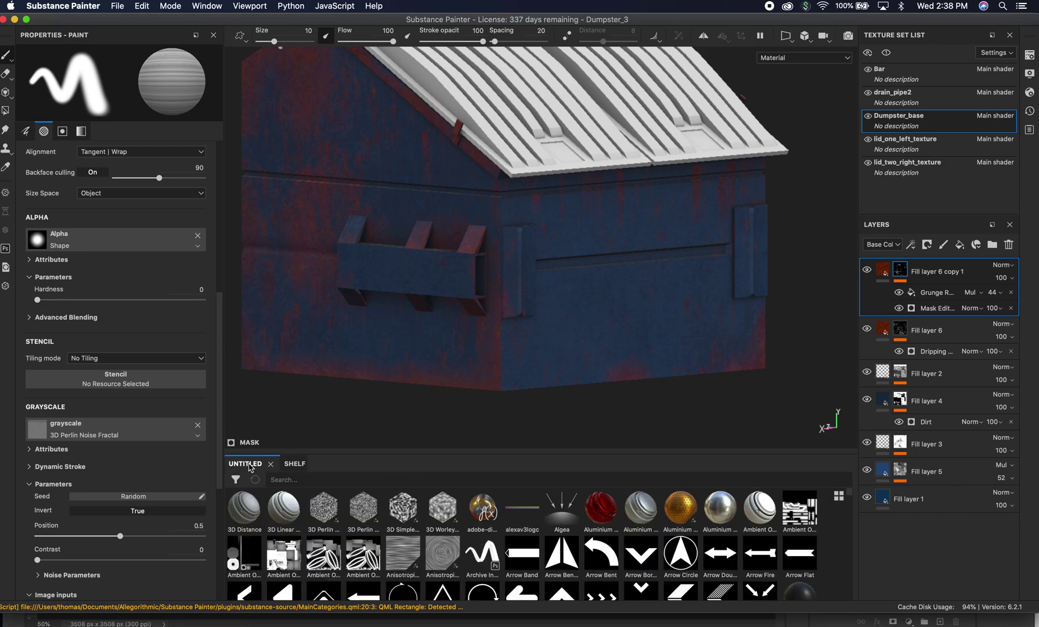
pyautogui.click(289, 465)
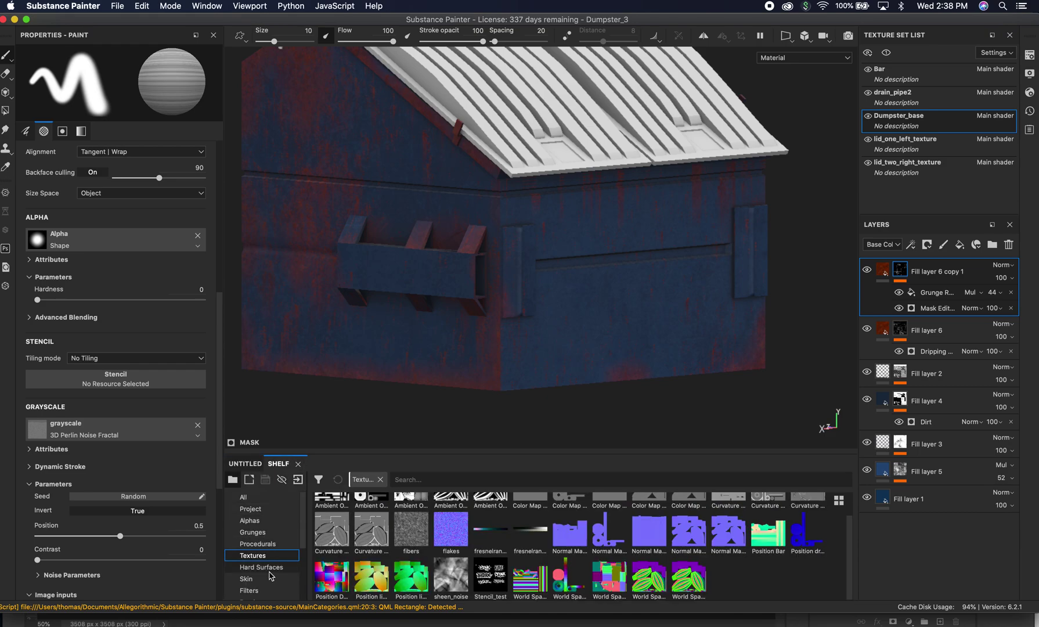
pyautogui.scroll(1, 502, 566)
pyautogui.scroll(-1, 502, 566)
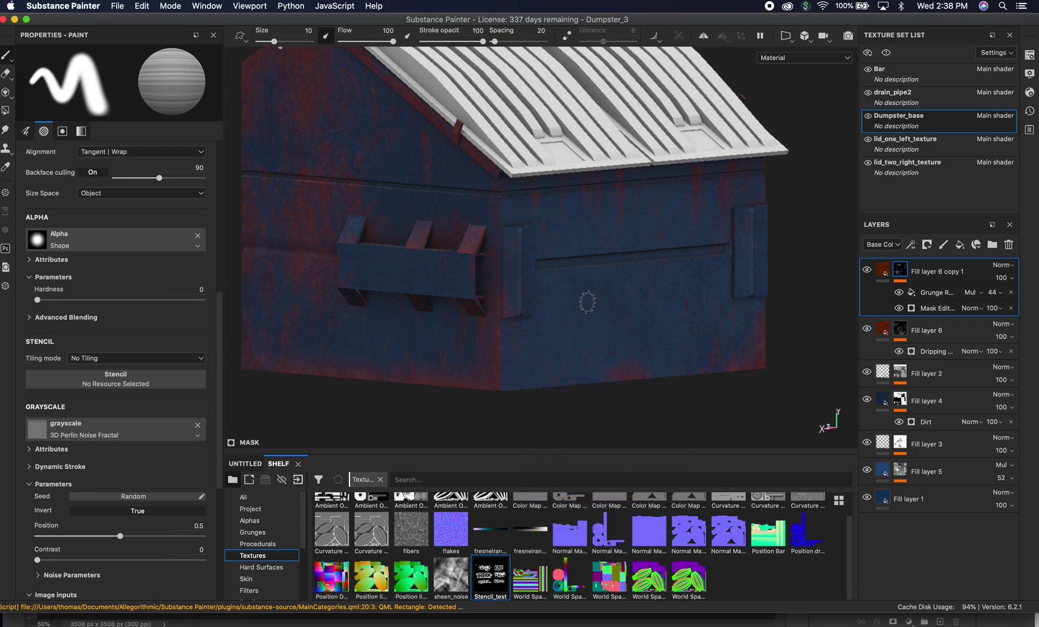
# Orbit around to the dumpster's side with the bracket and try the orthographic view
pyautogui.keyDown('alt'); pyautogui.moveTo(555, 307); pyautogui.dragTo(690, 279); pyautogui.keyUp('alt')
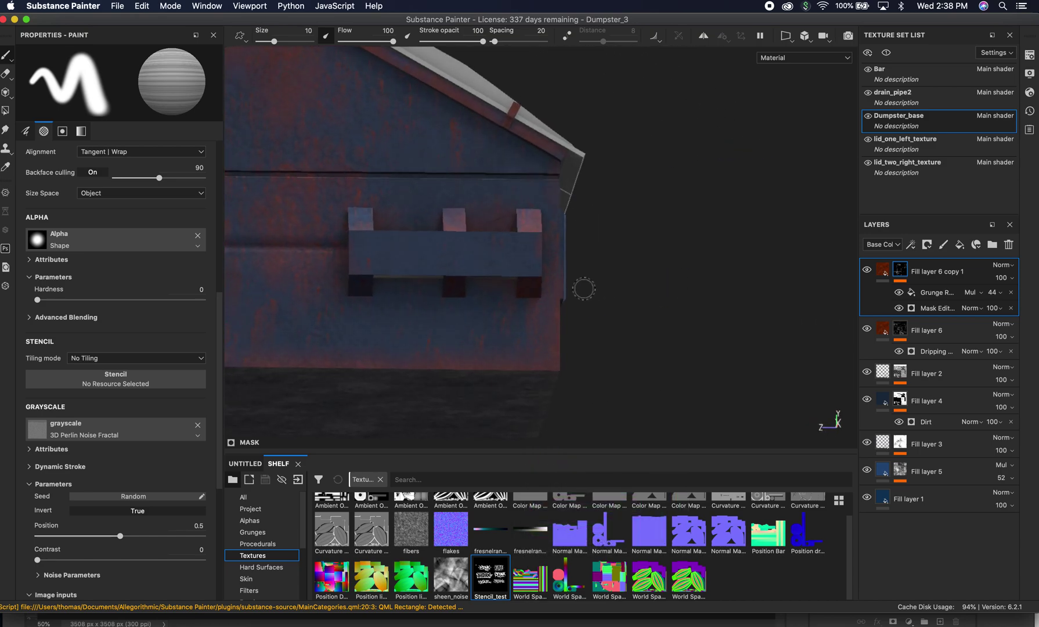
pyautogui.keyDown('alt'); pyautogui.moveTo(584, 287); pyautogui.dragTo(744, 283, button='middle'); pyautogui.keyUp('alt')
pyautogui.keyDown('alt'); pyautogui.moveTo(744, 284); pyautogui.dragTo(755, 195); pyautogui.keyUp('alt')
pyautogui.click(805, 36)
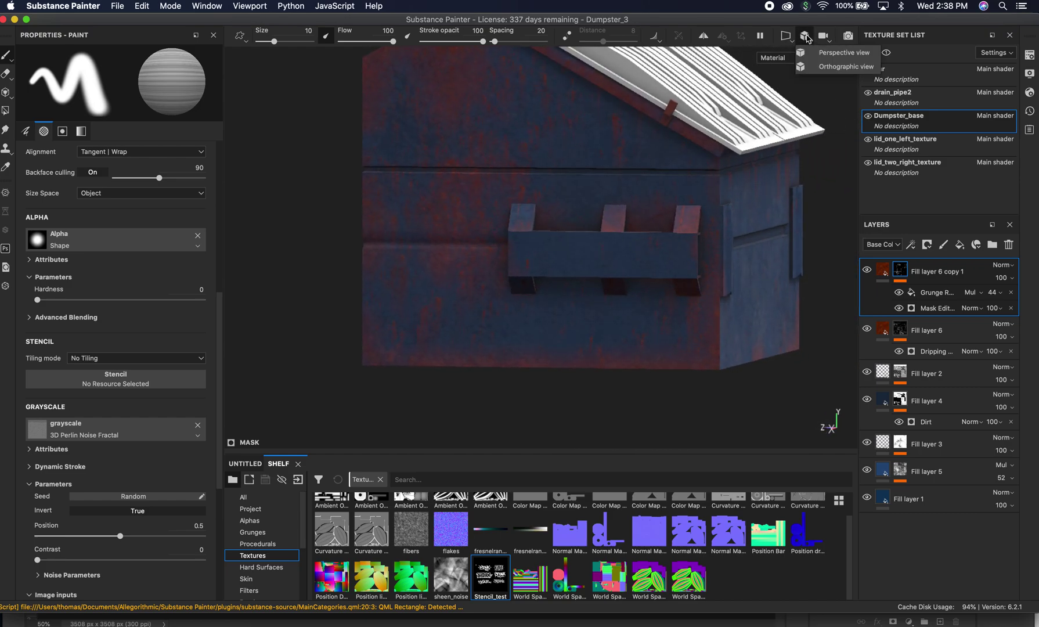
pyautogui.click(823, 64)
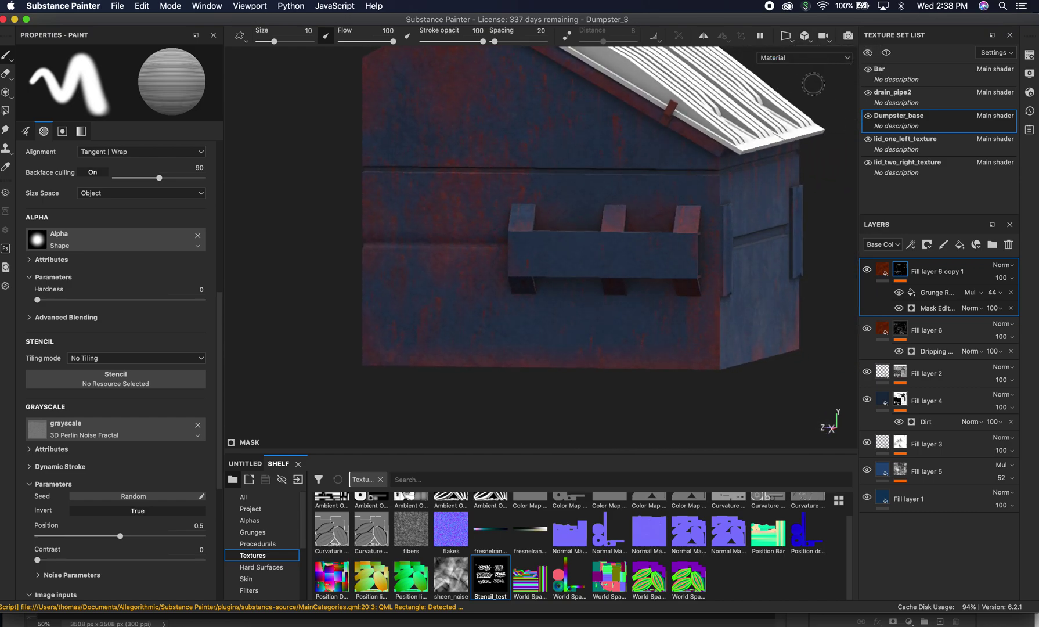
# Turn the viewport to face the dumpster's bracketed side squarely and frame the lower area of that side
pyautogui.keyDown('alt'); pyautogui.moveTo(663, 263); pyautogui.dragTo(761, 257); pyautogui.keyUp('alt')
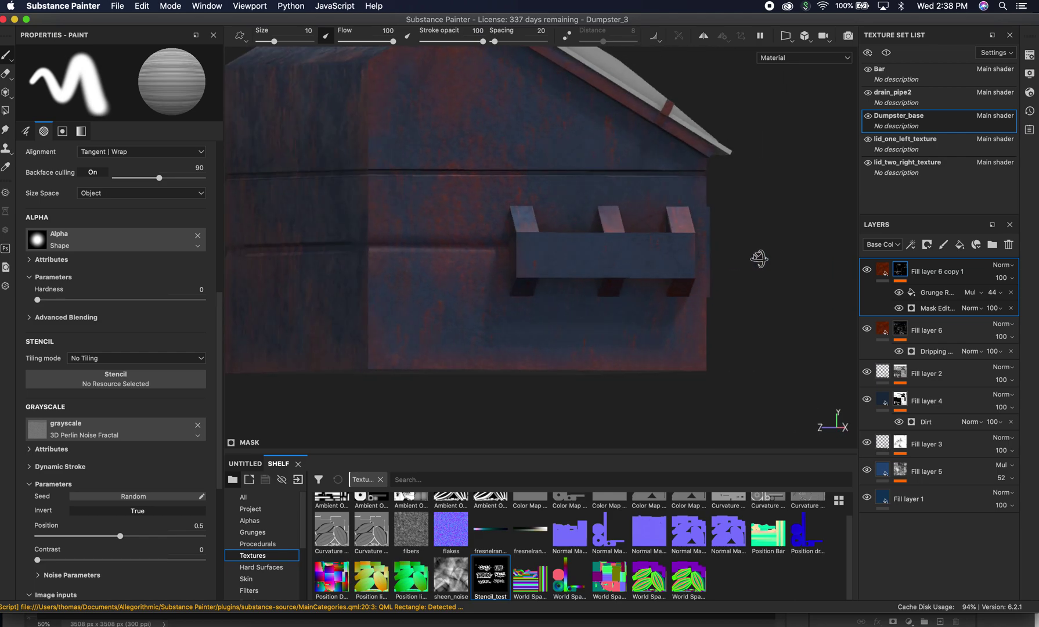
pyautogui.click(823, 39)
pyautogui.click(824, 69)
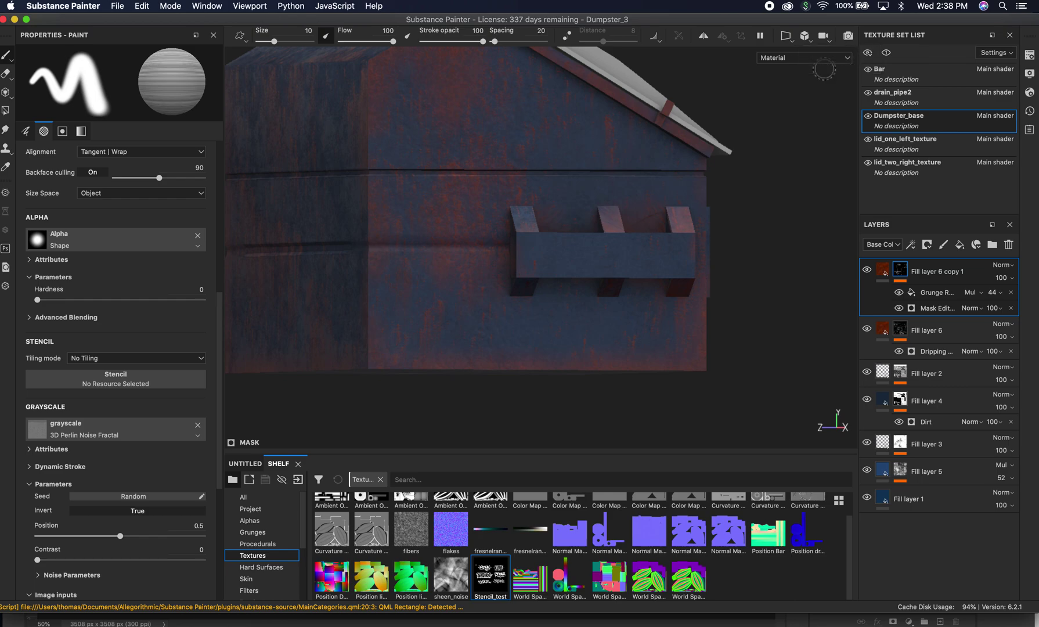
pyautogui.keyDown('alt'); pyautogui.moveTo(776, 240); pyautogui.dragTo(753, 297); pyautogui.keyUp('alt')
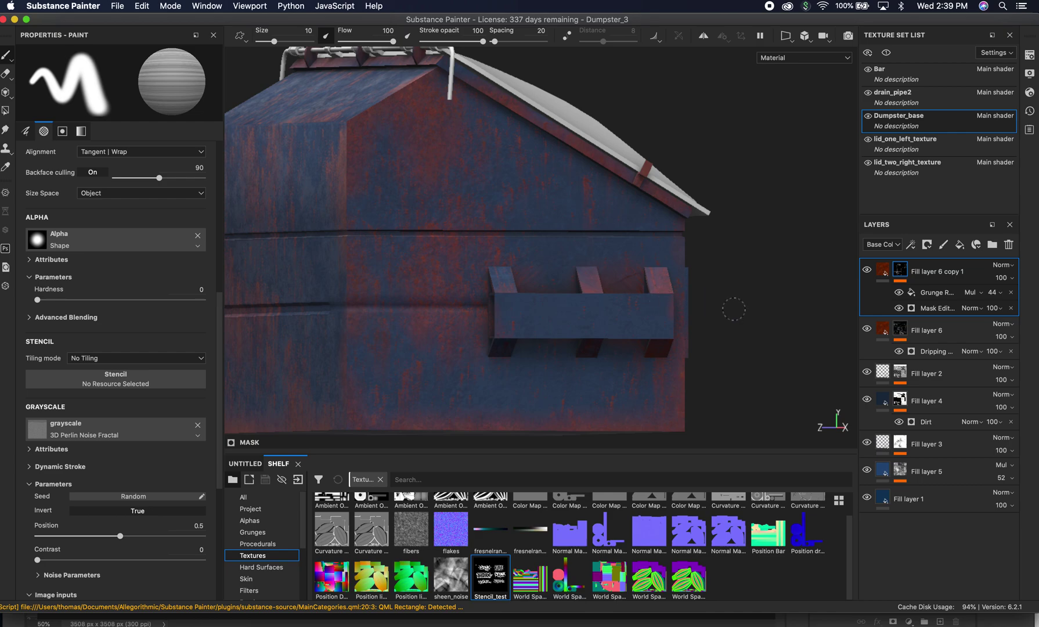
pyautogui.keyDown('alt'); pyautogui.moveTo(733, 306); pyautogui.dragTo(753, 356); pyautogui.keyUp('alt')
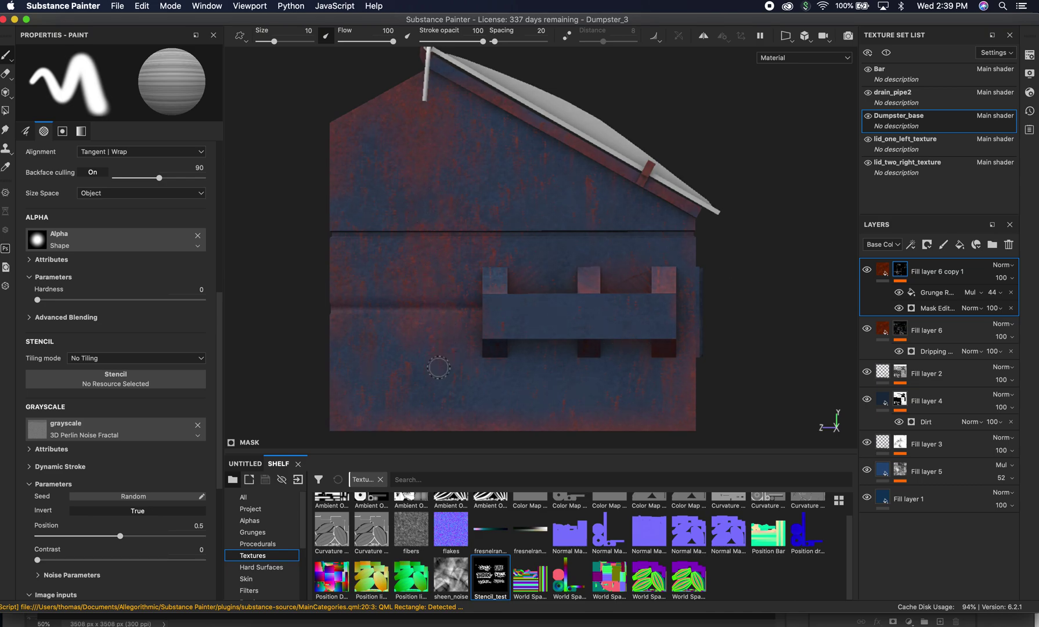
pyautogui.moveTo(466, 328)
pyautogui.keyDown('alt'); pyautogui.mouseDown(button='middle')
pyautogui.moveTo(557, 257)
pyautogui.moveTo(596, 259)
pyautogui.mouseUp(button='middle'); pyautogui.keyUp('alt')
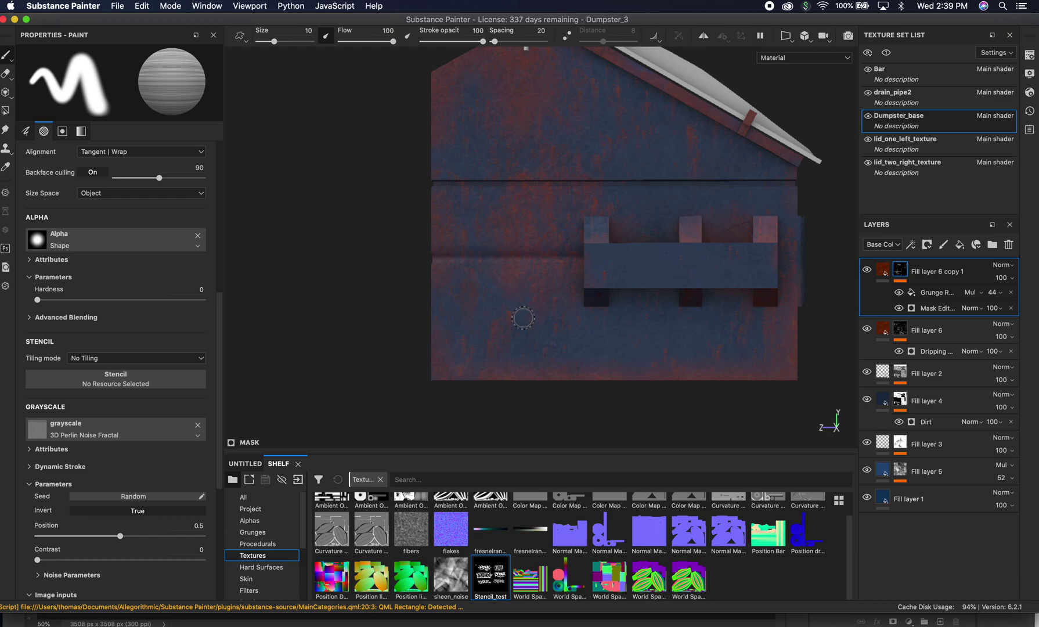
pyautogui.keyDown('alt'); pyautogui.moveTo(525, 305); pyautogui.dragTo(511, 268, button='middle'); pyautogui.keyUp('alt')
pyautogui.moveTo(487, 261)
pyautogui.keyDown('alt'); pyautogui.mouseDown(button='right')
pyautogui.moveTo(610, 279)
pyautogui.moveTo(570, 297)
pyautogui.mouseUp(button='right'); pyautogui.keyUp('alt')
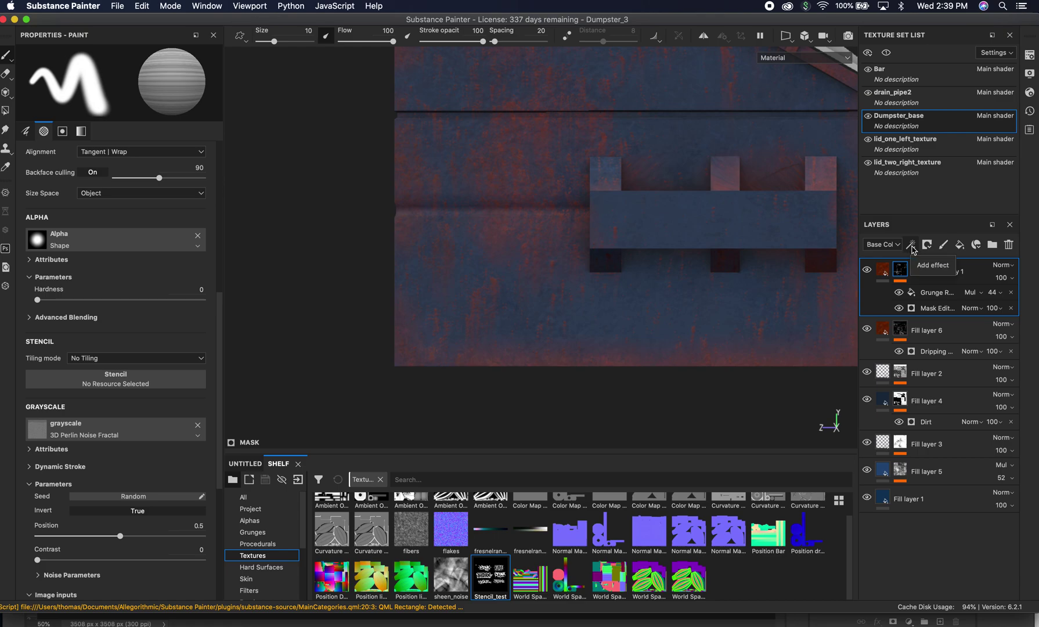
# Add a paint layer above Fill layer 6 copy 1 and enable the normal channel in its paint material
pyautogui.click(944, 246)
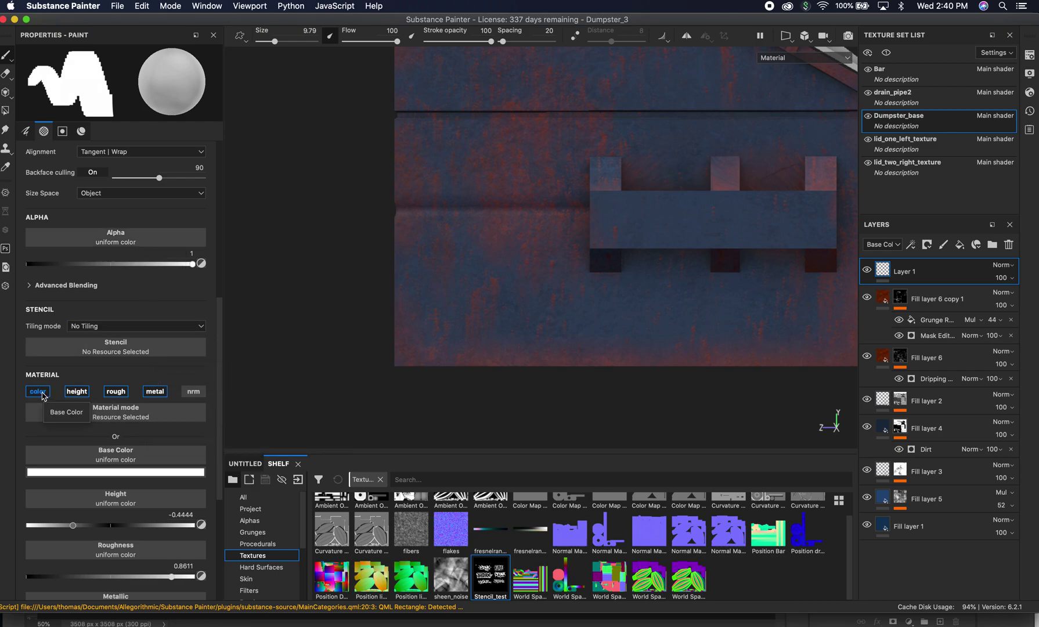
pyautogui.click(194, 391)
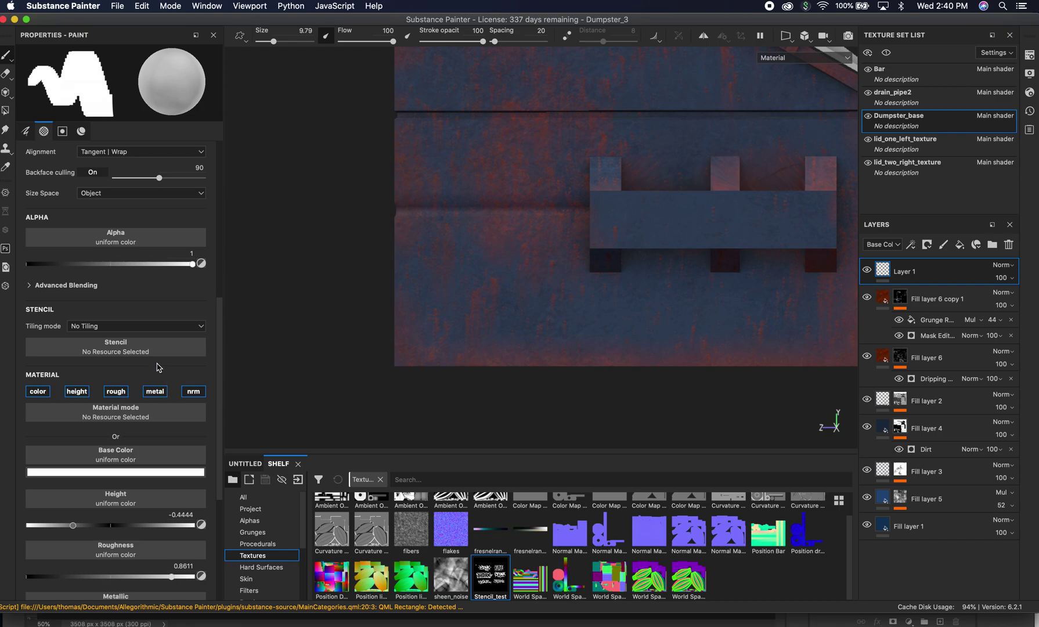
# Assign the Stencil_test texture from the shelf as the brush's stencil
pyautogui.scroll(-3, 129, 303)
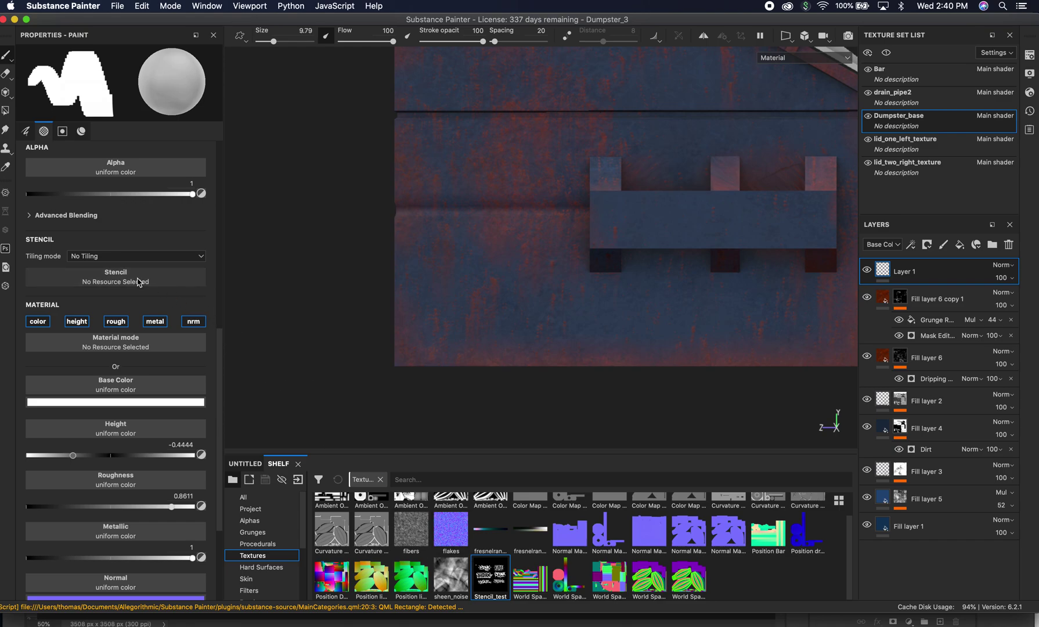
pyautogui.moveTo(495, 583)
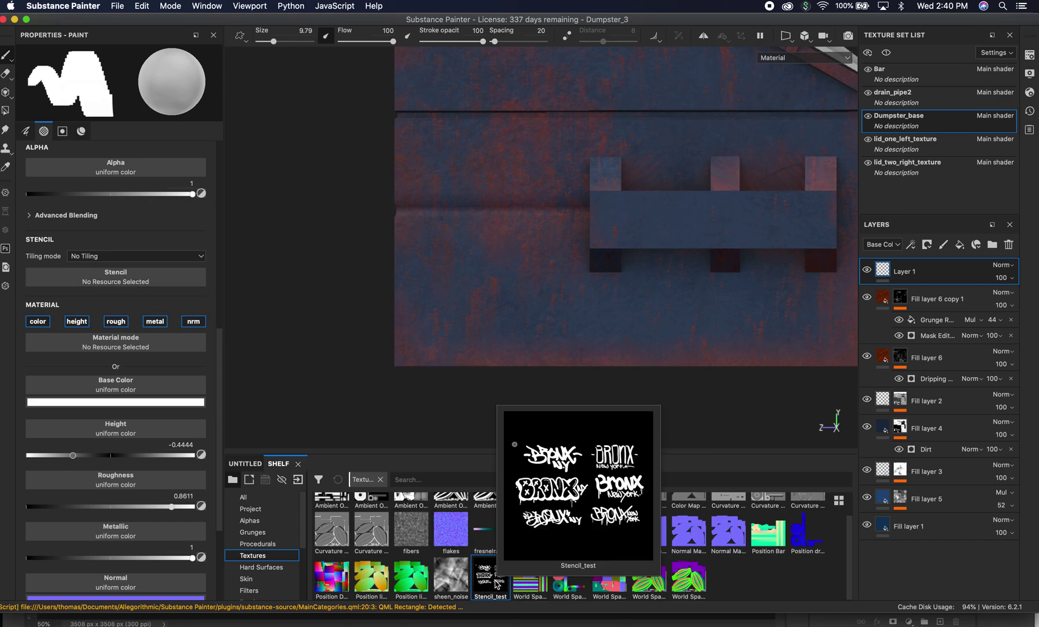
pyautogui.moveTo(494, 583); pyautogui.dragTo(129, 278)
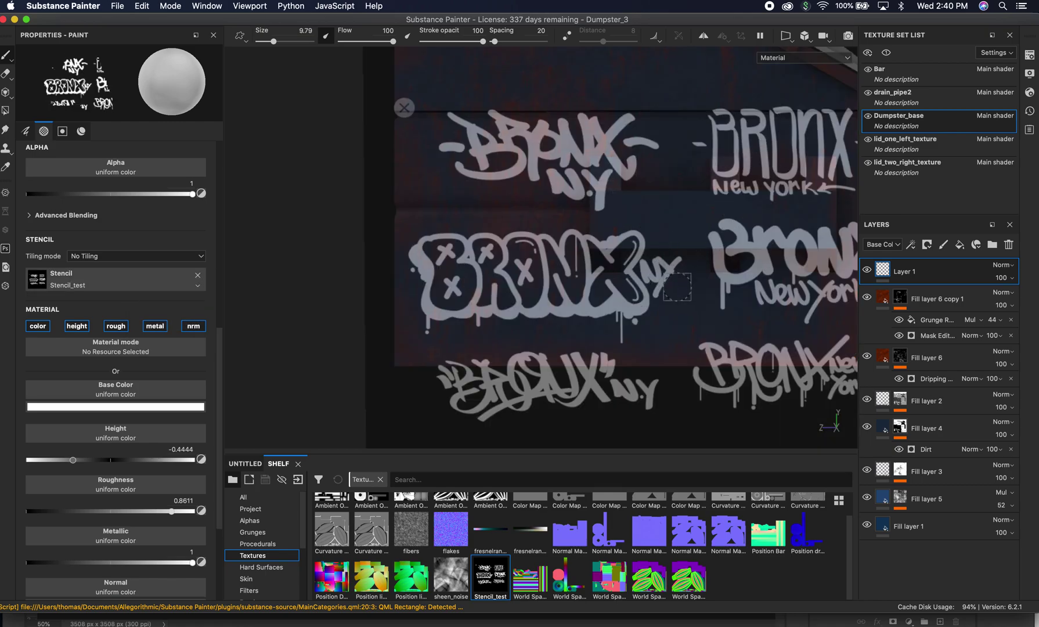
# Scale down, move and slightly rotate the graffiti stencil over the dumpster's side
pyautogui.keyDown('alt'); pyautogui.moveTo(689, 285); pyautogui.dragTo(426, 306, button='right'); pyautogui.keyUp('alt')
pyautogui.press('s')
pyautogui.press('s')
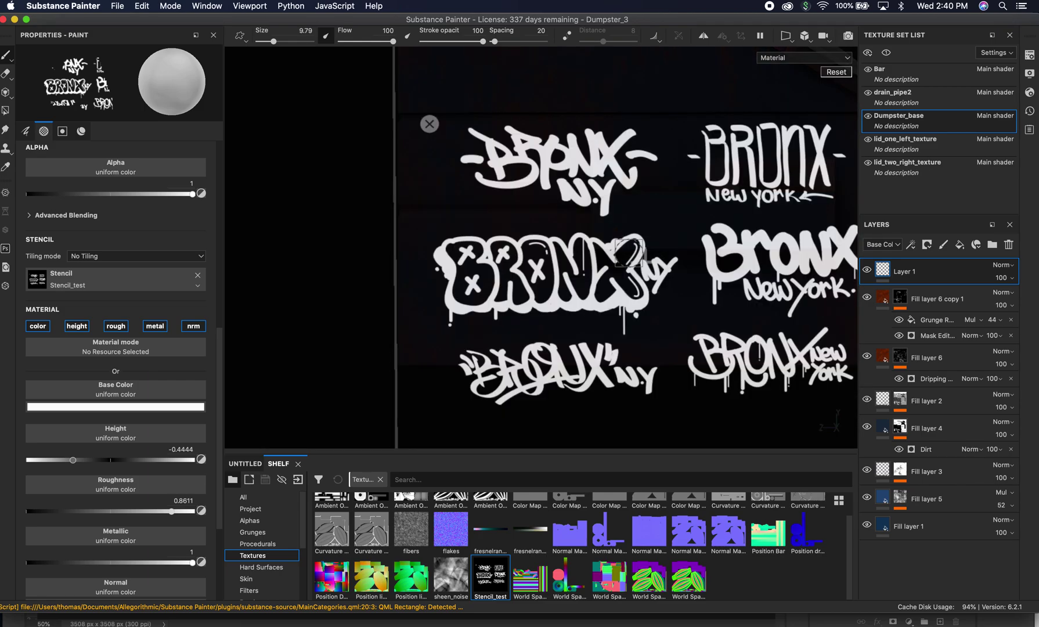
pyautogui.moveTo(632, 251)
pyautogui.mouseDown(button='middle')
pyautogui.moveTo(611, 249)
pyautogui.moveTo(649, 262)
pyautogui.mouseUp(button='middle')
pyautogui.moveTo(648, 263)
pyautogui.mouseDown()
pyautogui.moveTo(623, 263)
pyautogui.moveTo(640, 268)
pyautogui.mouseUp()
pyautogui.moveTo(650, 279); pyautogui.dragTo(599, 274, button='right')
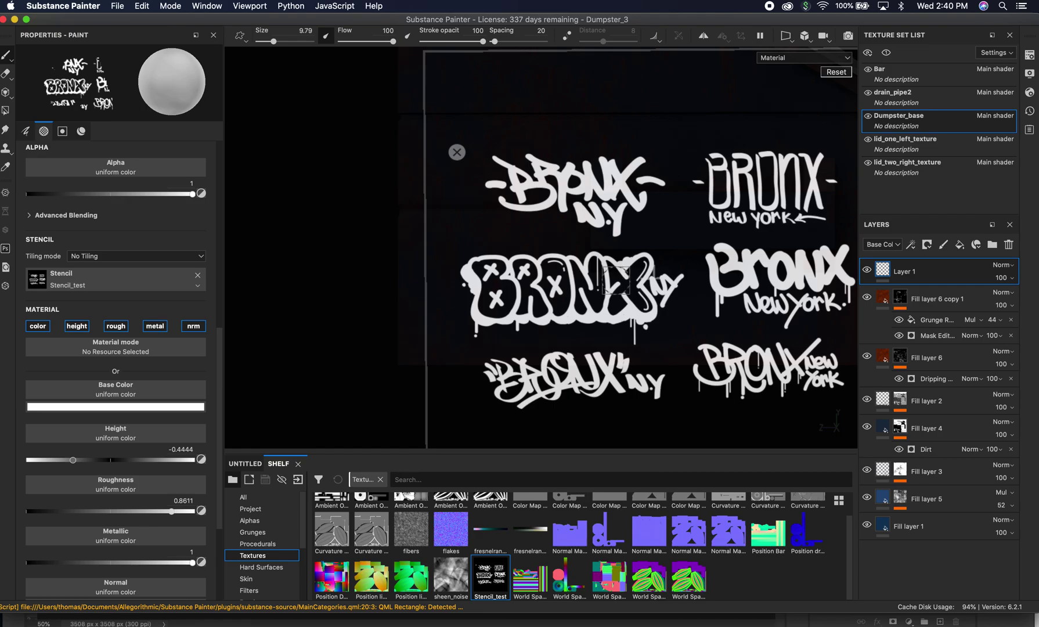
pyautogui.moveTo(615, 281); pyautogui.dragTo(477, 275)
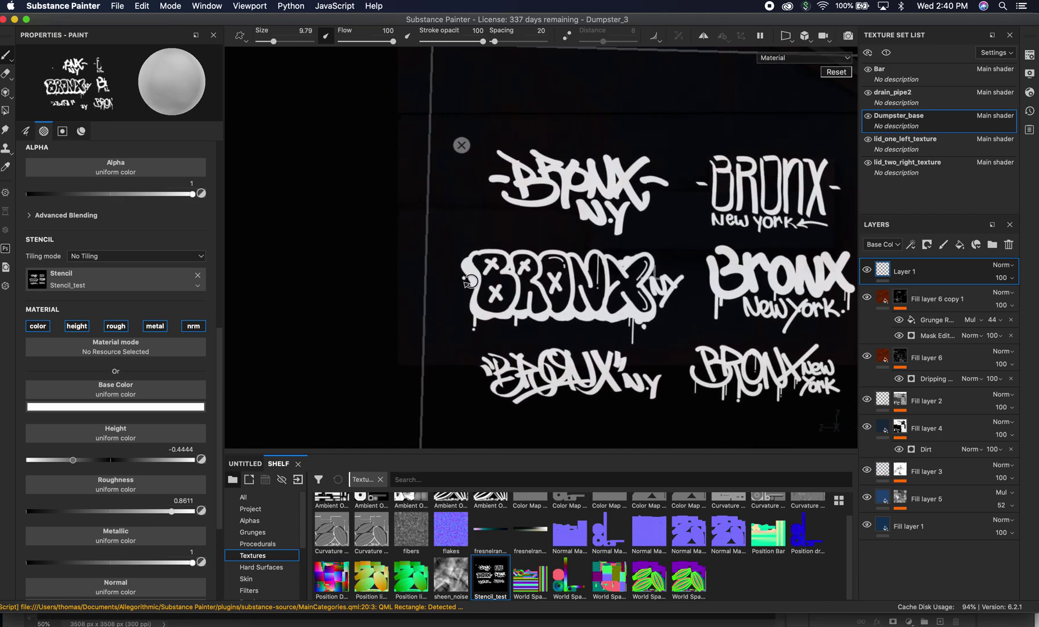
pyautogui.moveTo(470, 281)
pyautogui.mouseDown()
pyautogui.moveTo(450, 286)
pyautogui.moveTo(483, 277)
pyautogui.mouseUp()
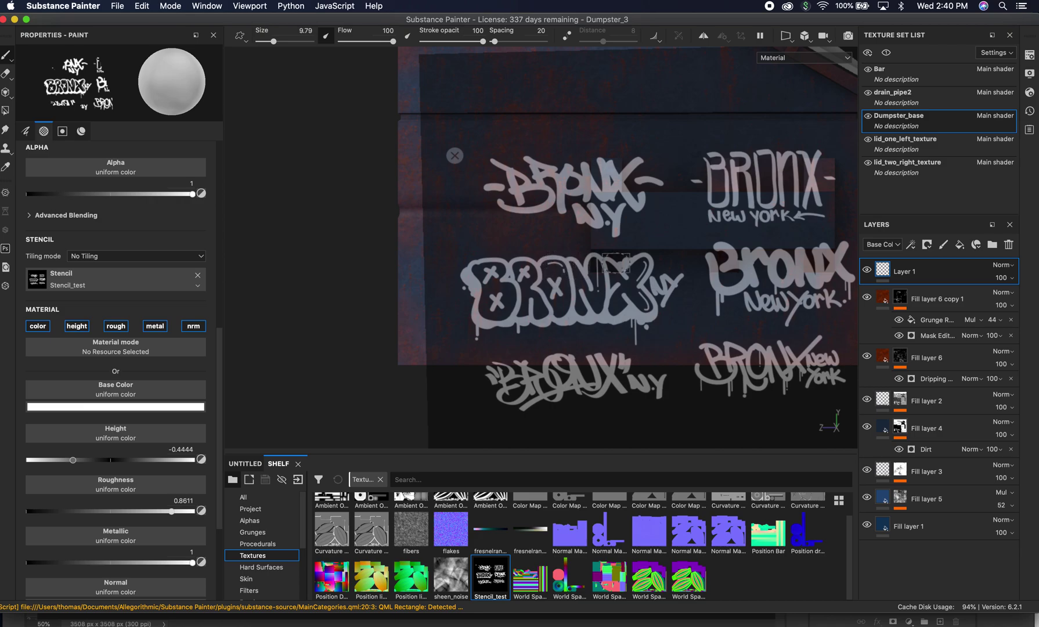
# Shrink the stencil further and place the bubble-letter BRONX NY tag on the side wall next to the bracket
pyautogui.press('s')
pyautogui.moveTo(643, 251); pyautogui.dragTo(560, 267)
pyautogui.moveTo(560, 267); pyautogui.dragTo(552, 269, button='right')
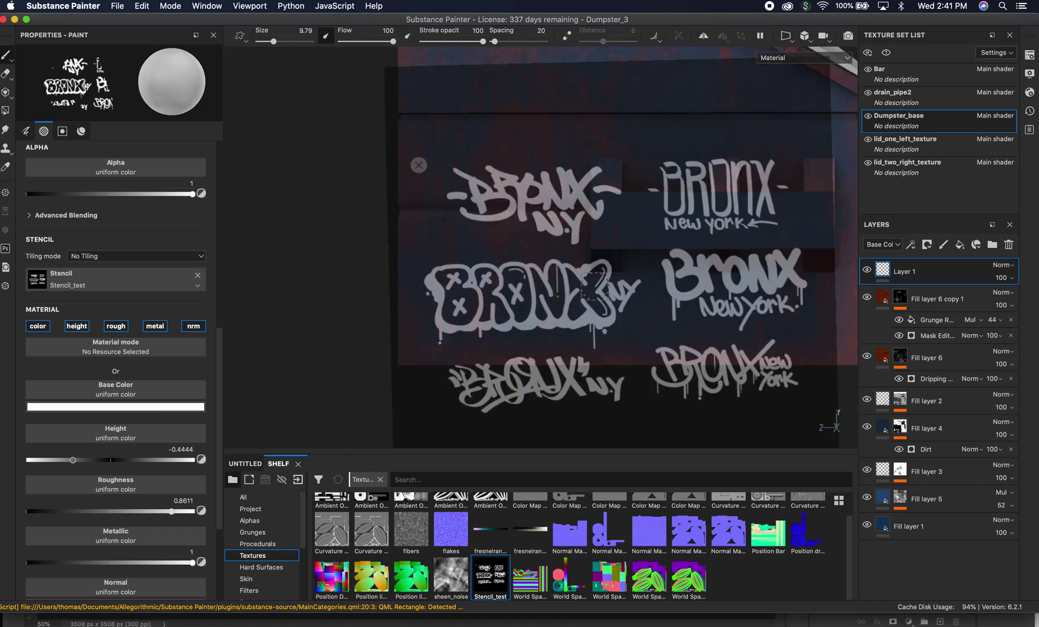
pyautogui.press('s')
pyautogui.moveTo(613, 299); pyautogui.dragTo(534, 286, button='right')
pyautogui.press('s')
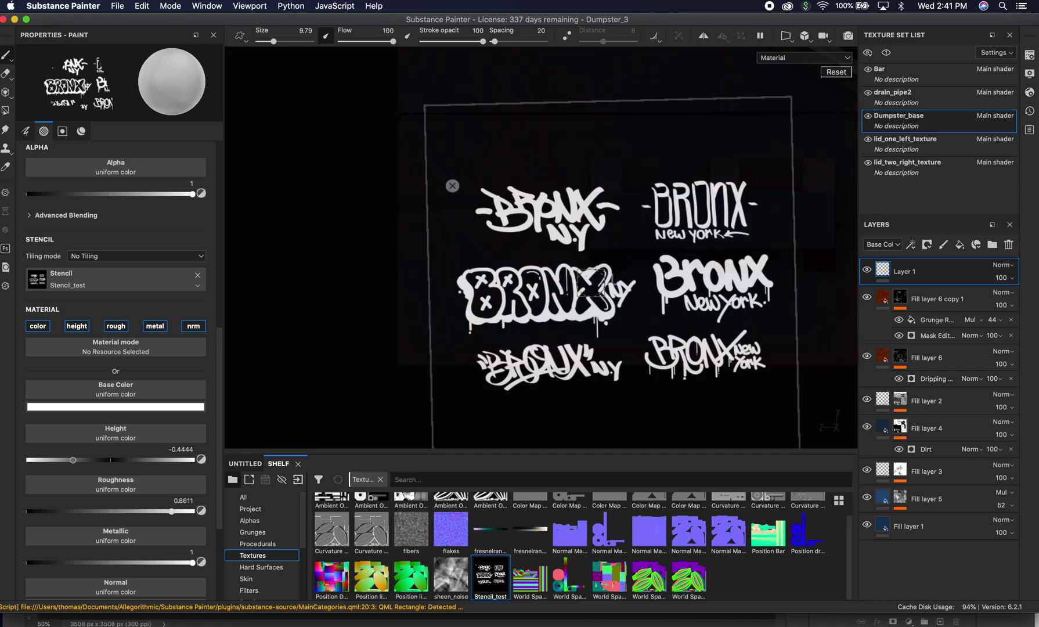
pyautogui.moveTo(593, 282); pyautogui.dragTo(573, 279, button='middle')
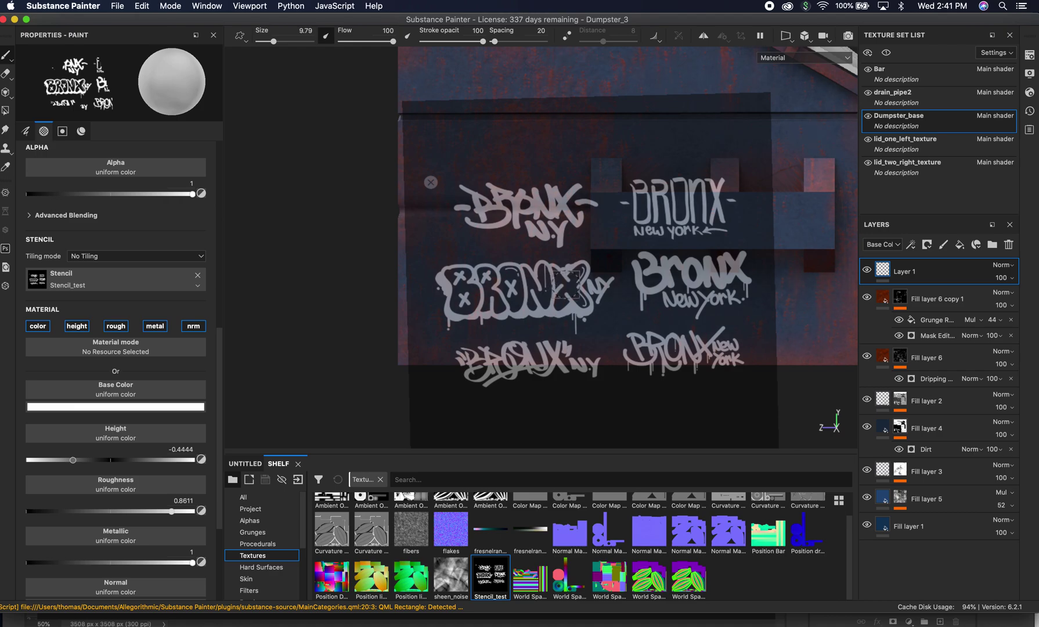
pyautogui.press('s')
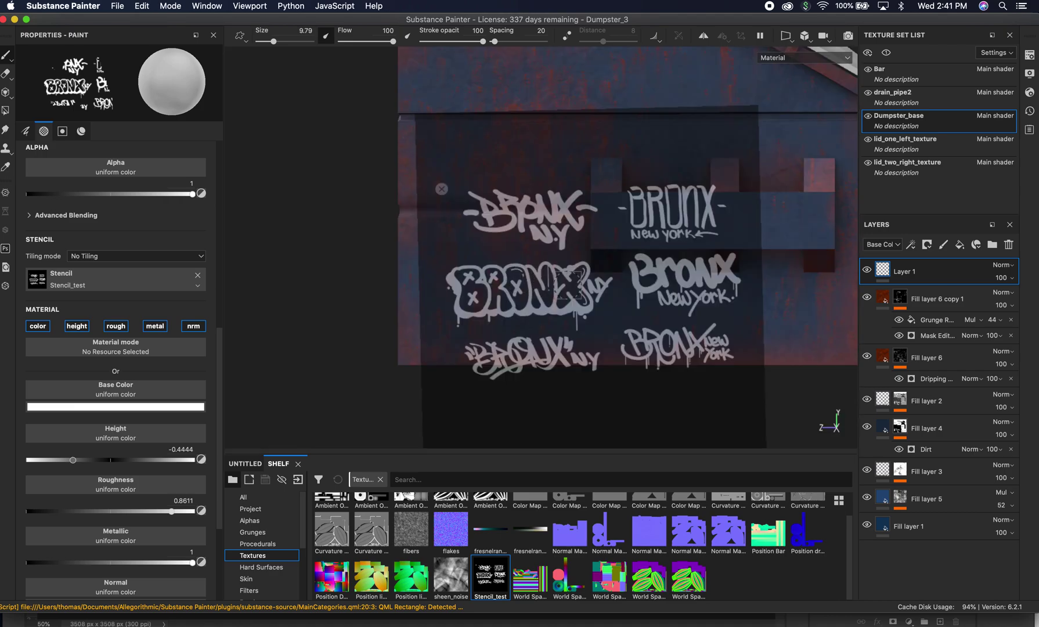
pyautogui.press('s')
pyautogui.moveTo(573, 280); pyautogui.dragTo(545, 279, button='middle')
pyautogui.press('s')
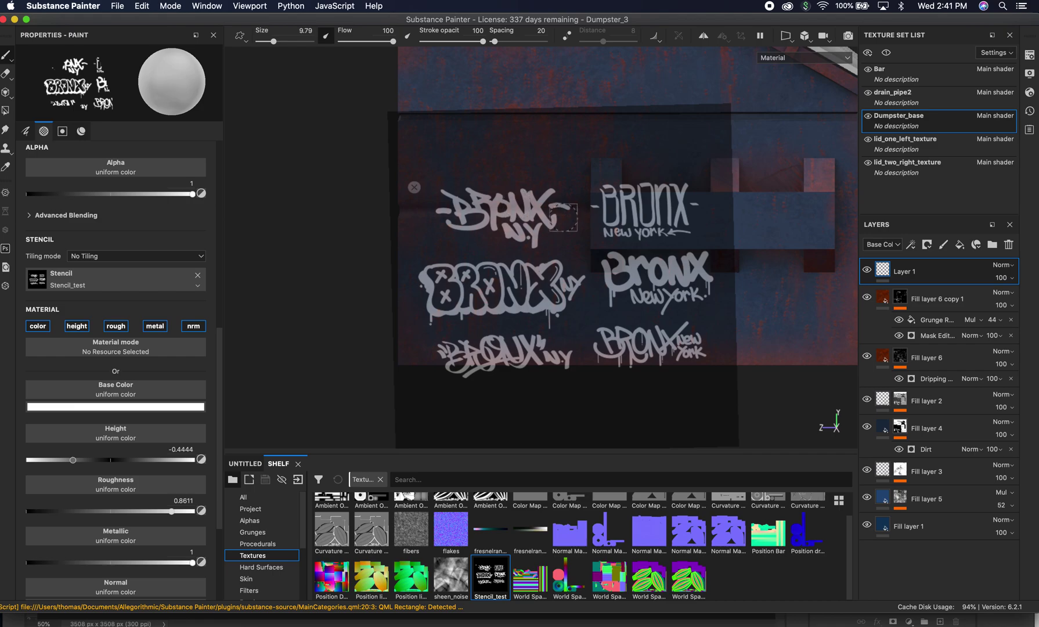
# Set the brush alpha to Kyle Brush Presets alpha 85
pyautogui.scroll(5, 158, 279)
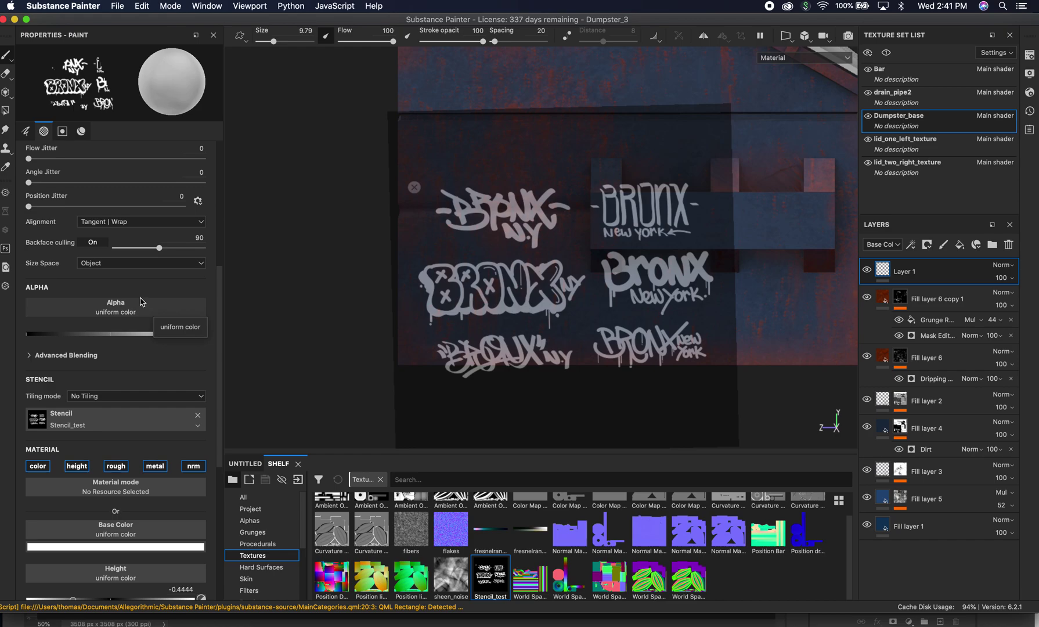
pyautogui.scroll(10, 141, 300)
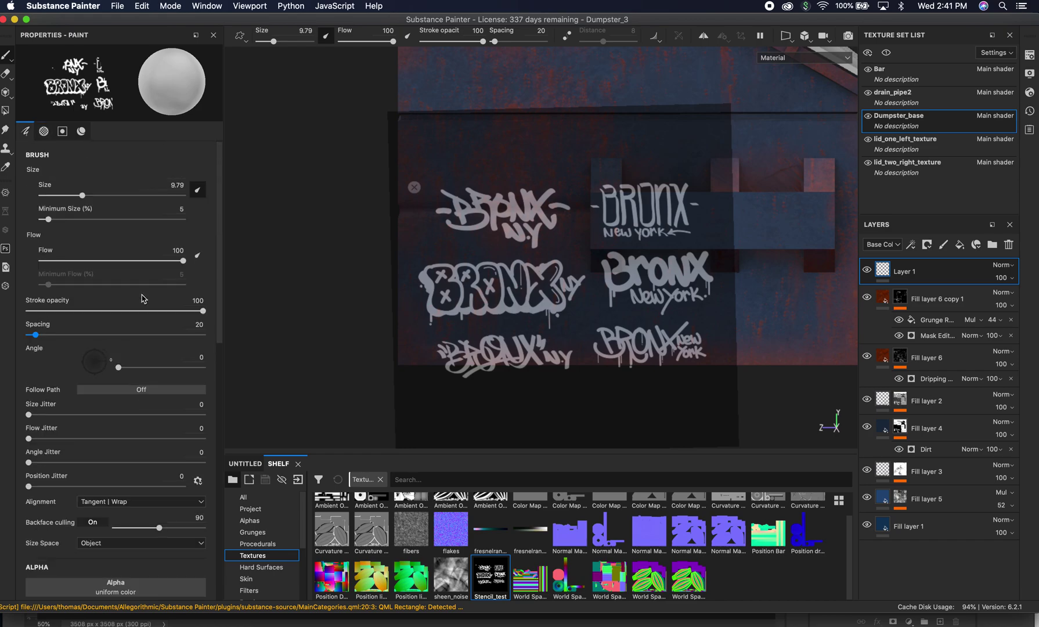
pyautogui.scroll(-9, 141, 300)
pyautogui.click(151, 343)
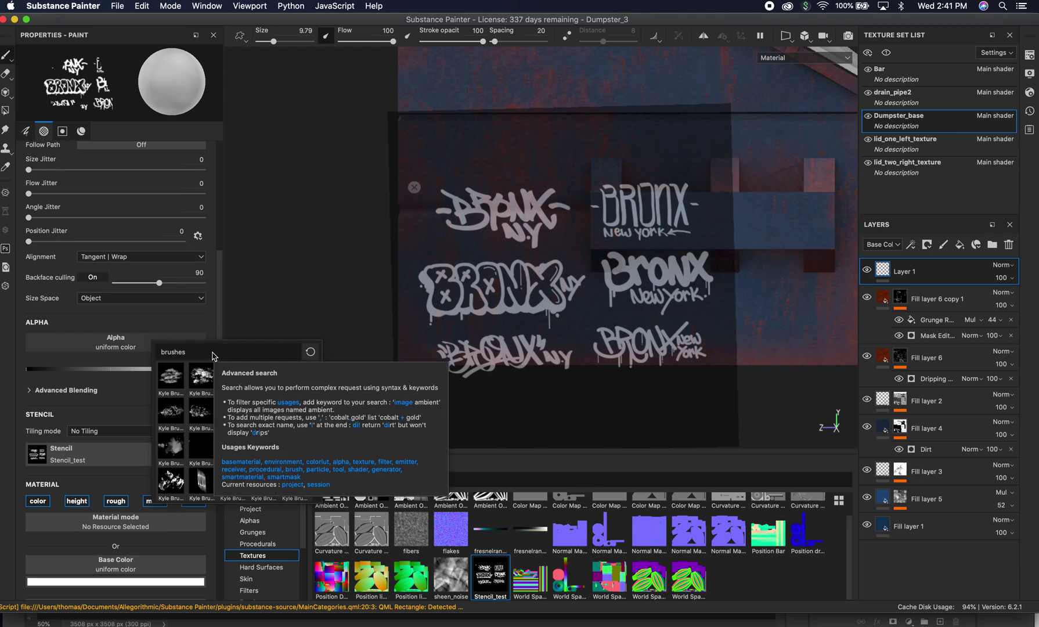
pyautogui.scroll(-10, 226, 374)
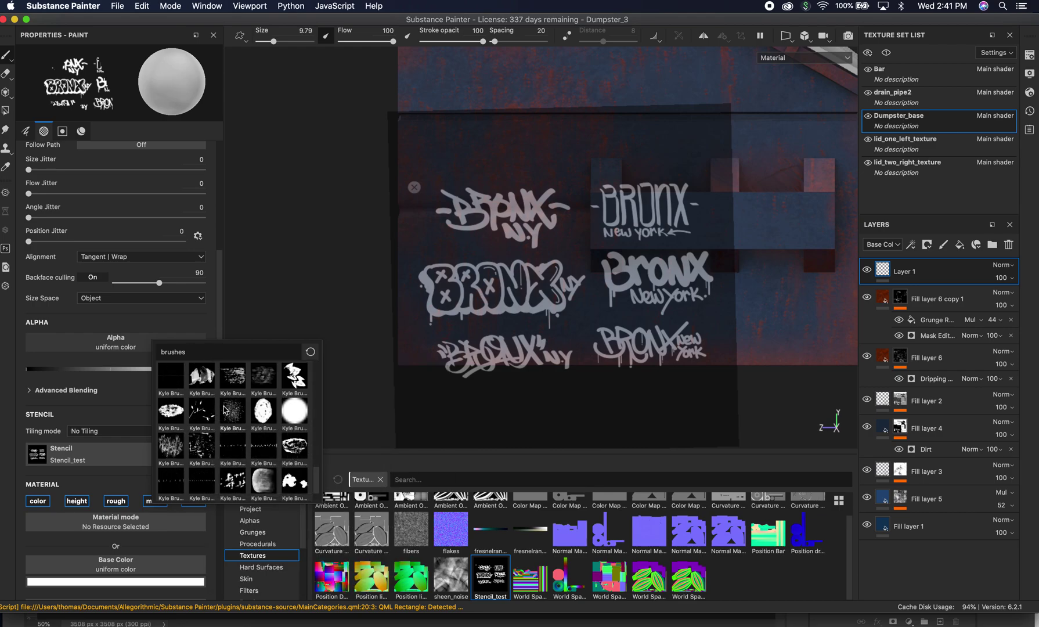
pyautogui.moveTo(292, 411)
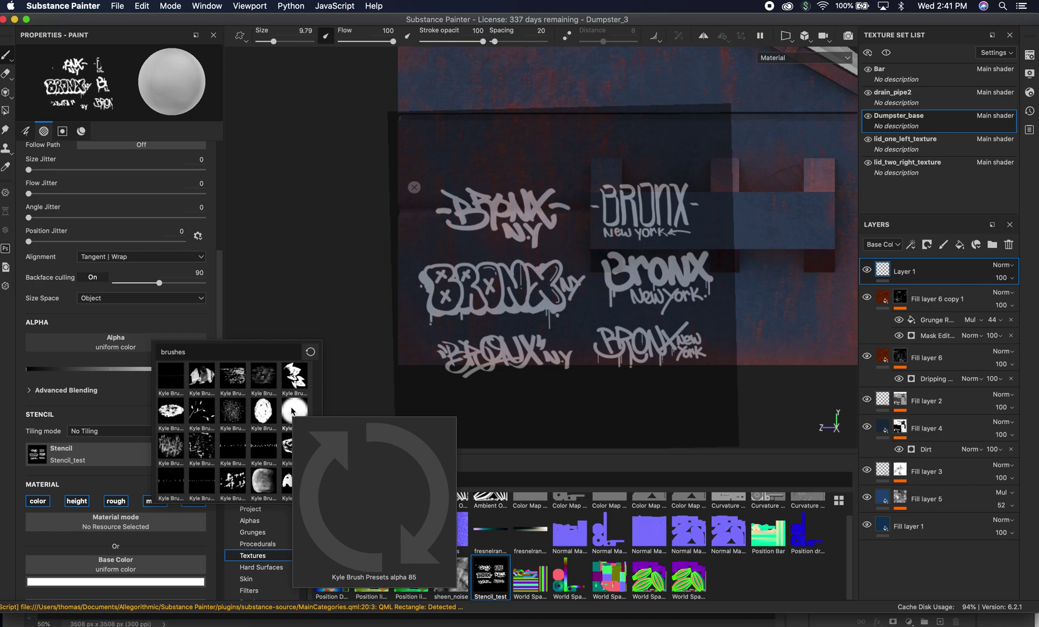
pyautogui.click(291, 411)
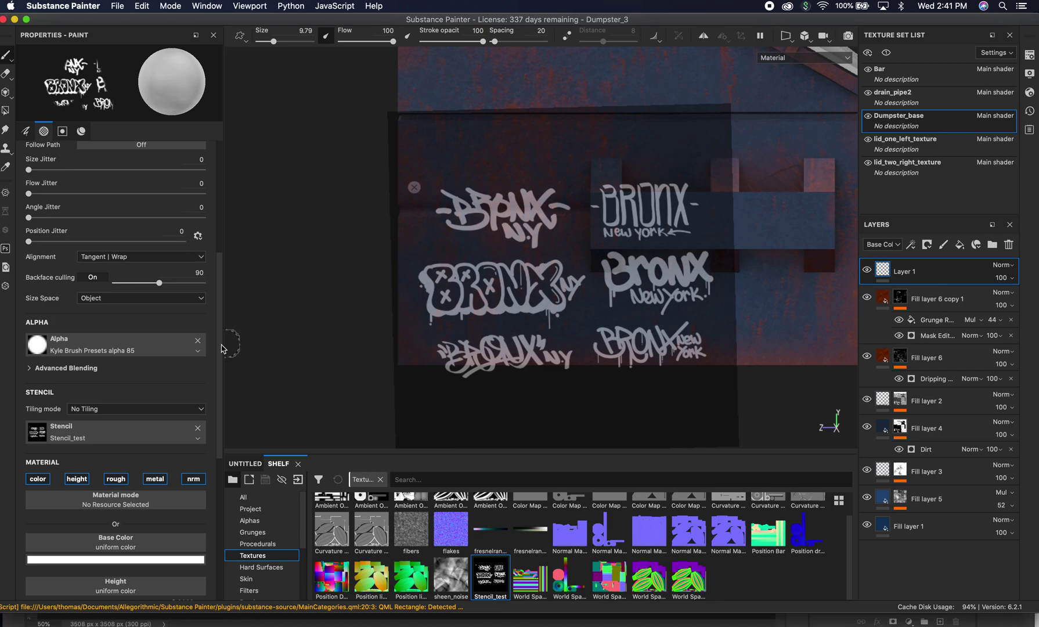
pyautogui.scroll(5, 191, 247)
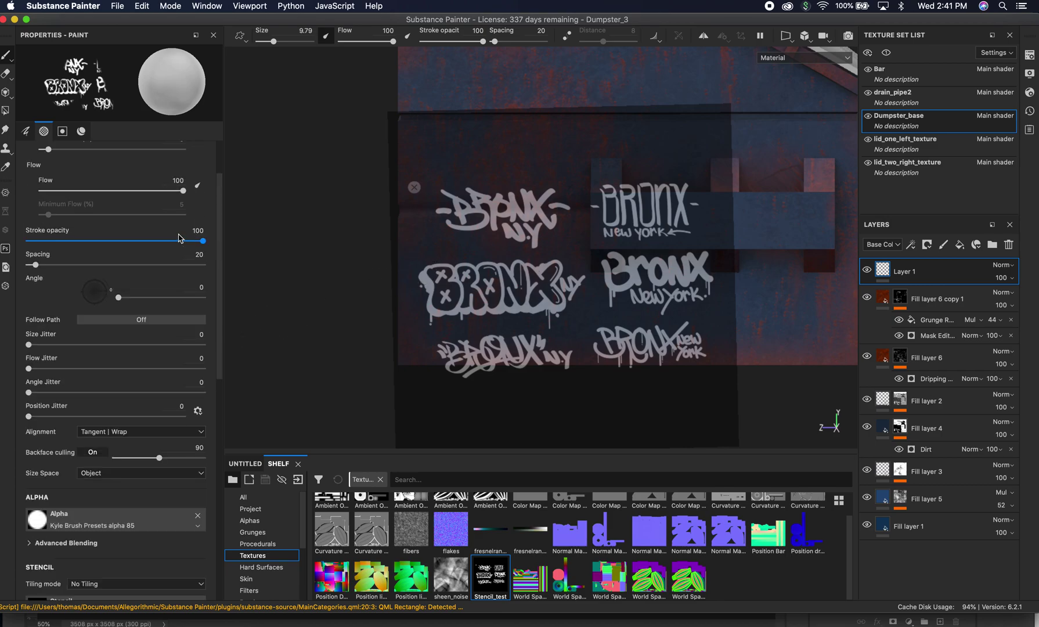
pyautogui.scroll(2, 179, 237)
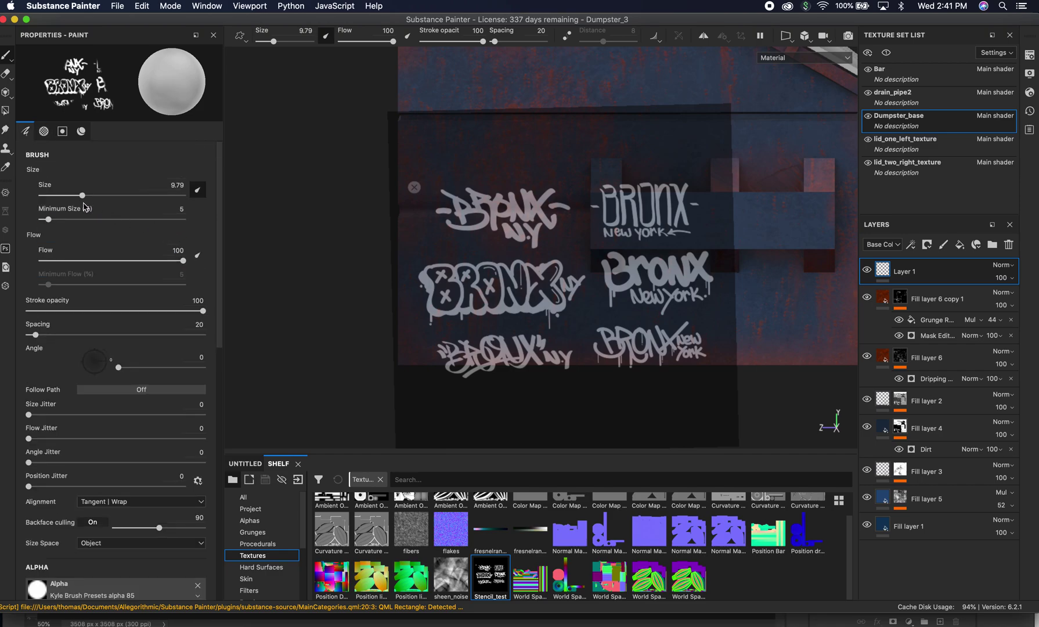
pyautogui.scroll(-6, 110, 264)
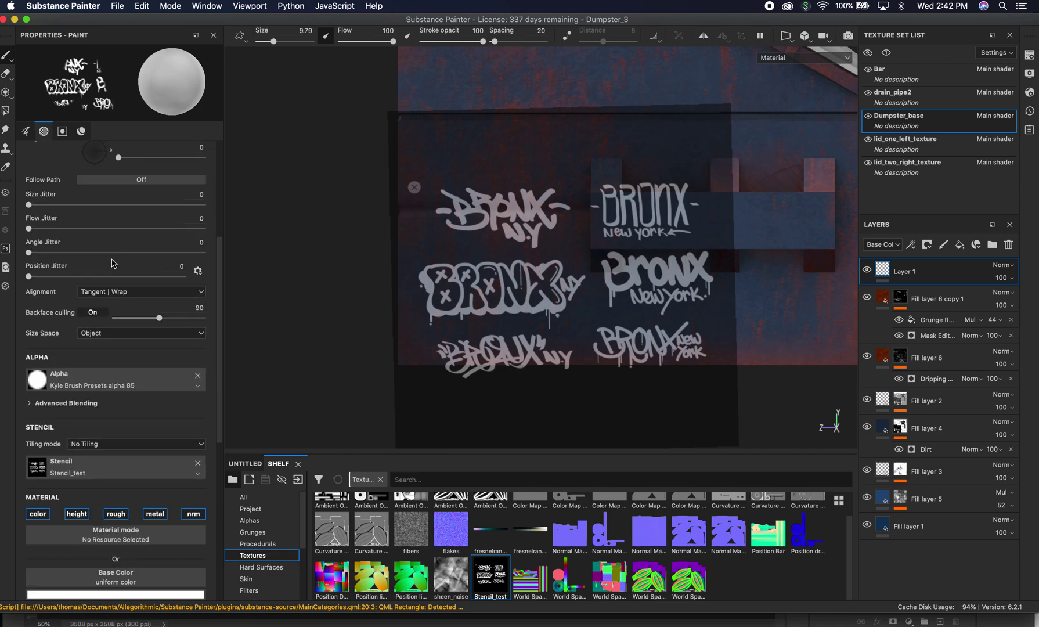
# Keep the brush's base color white and paint the bubble-letter BRONX NY tag through the stencil onto the side wall
pyautogui.scroll(-1, 112, 264)
pyautogui.scroll(-4, 140, 316)
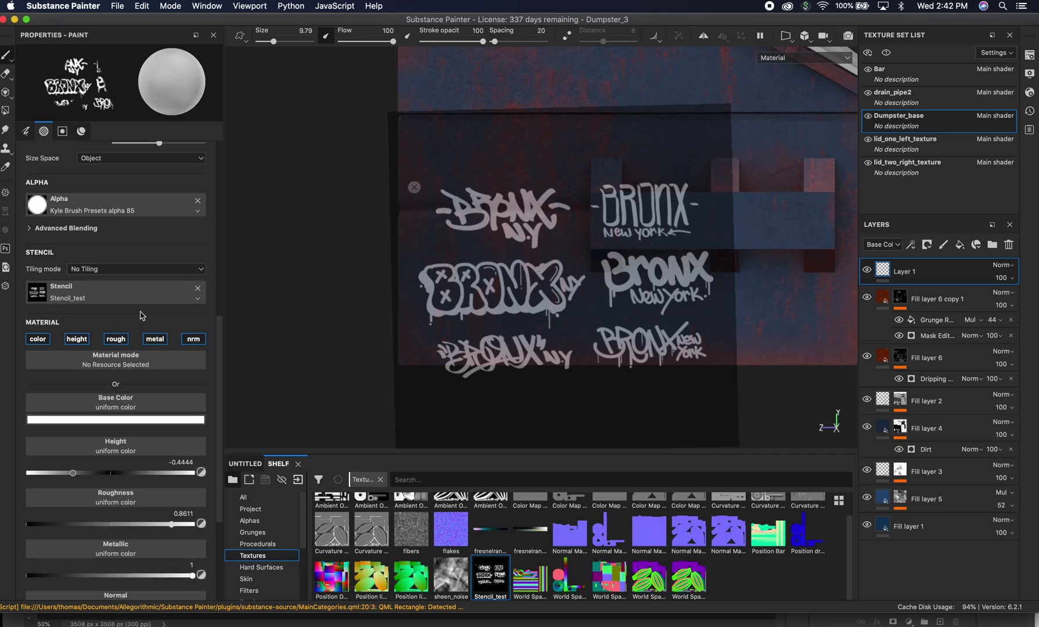
pyautogui.click(154, 420)
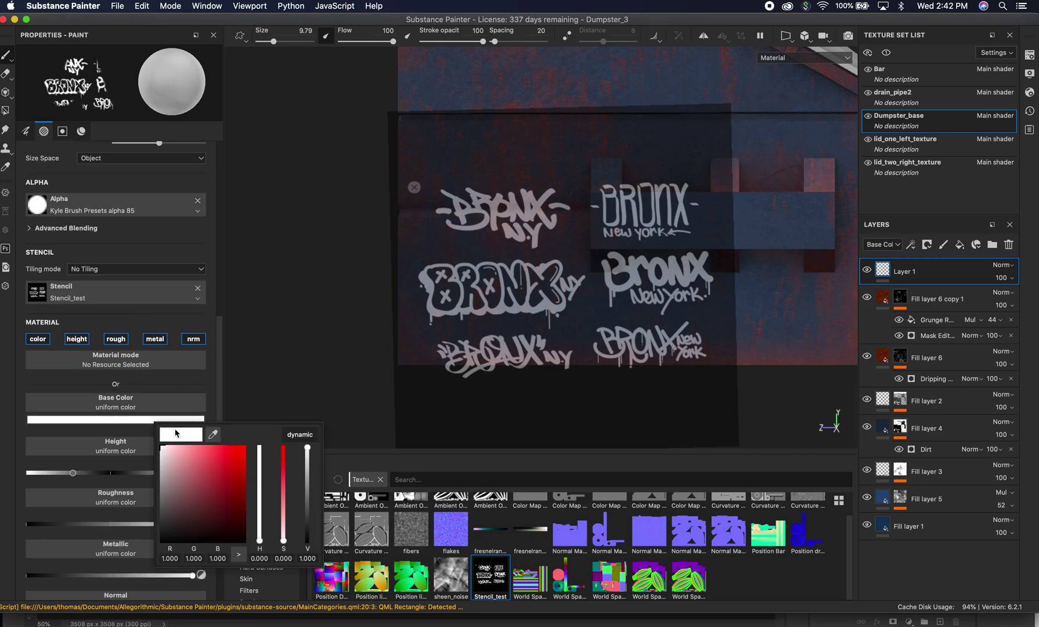
pyautogui.moveTo(177, 452); pyautogui.dragTo(146, 440)
pyautogui.click(192, 387)
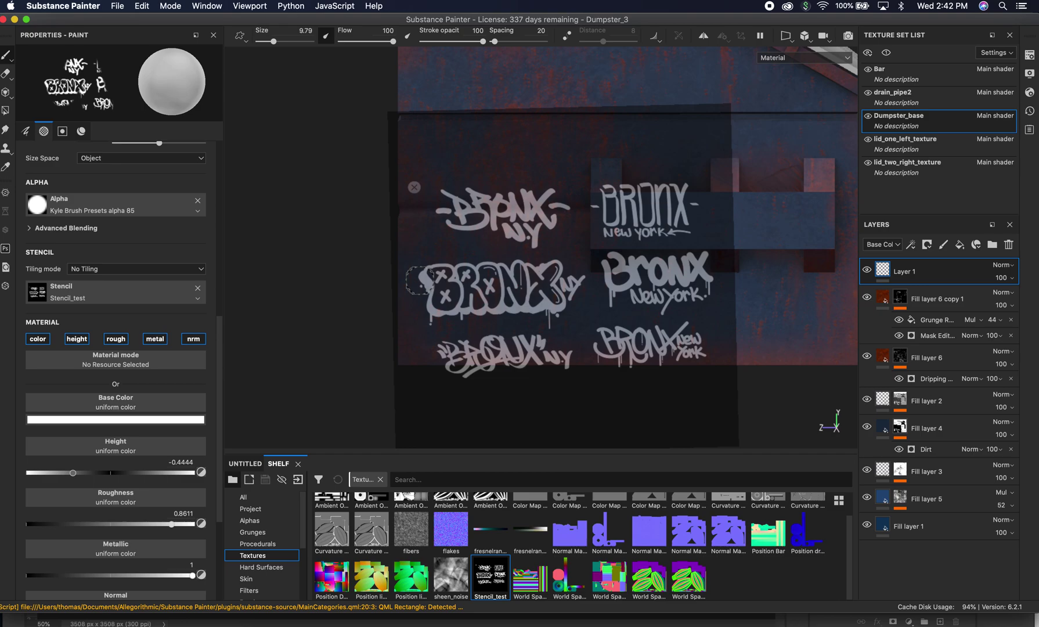
pyautogui.moveTo(419, 276)
pyautogui.mouseDown()
pyautogui.moveTo(556, 266)
pyautogui.moveTo(578, 280)
pyautogui.moveTo(536, 296)
pyautogui.moveTo(424, 285)
pyautogui.moveTo(546, 317)
pyautogui.mouseUp()
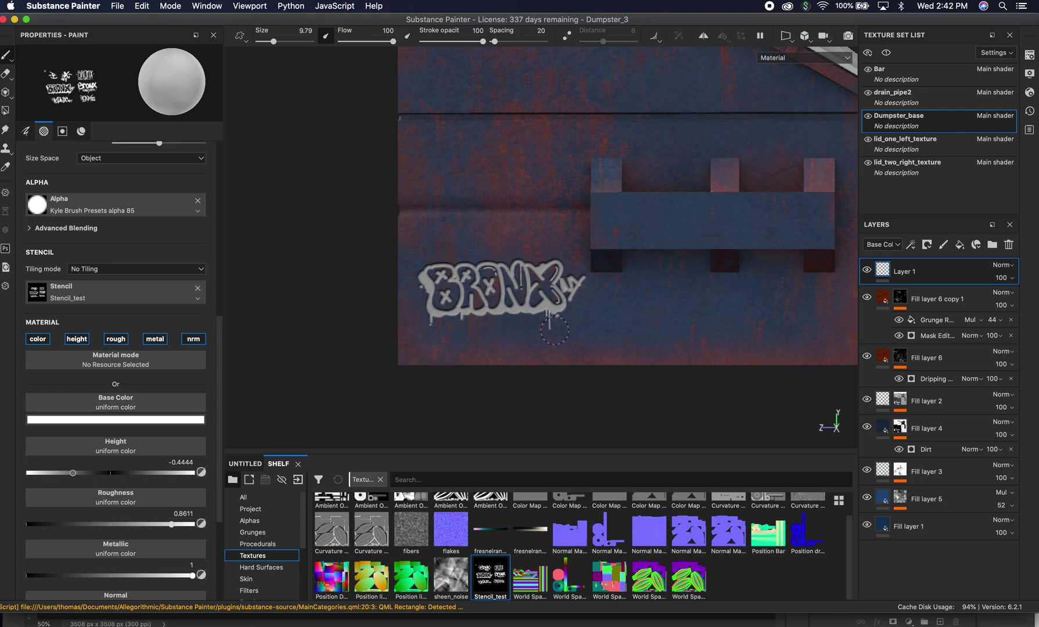
pyautogui.press('s')
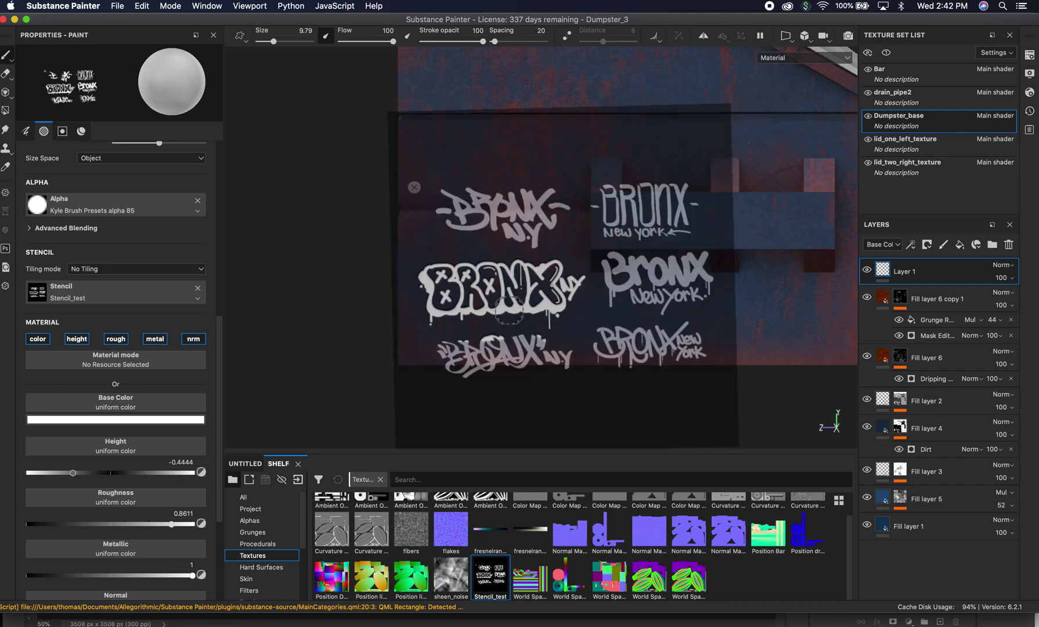
# Undo the last paint stroke and repaint the end of the bubble-letter tag through the stencil
pyautogui.press('super+z')
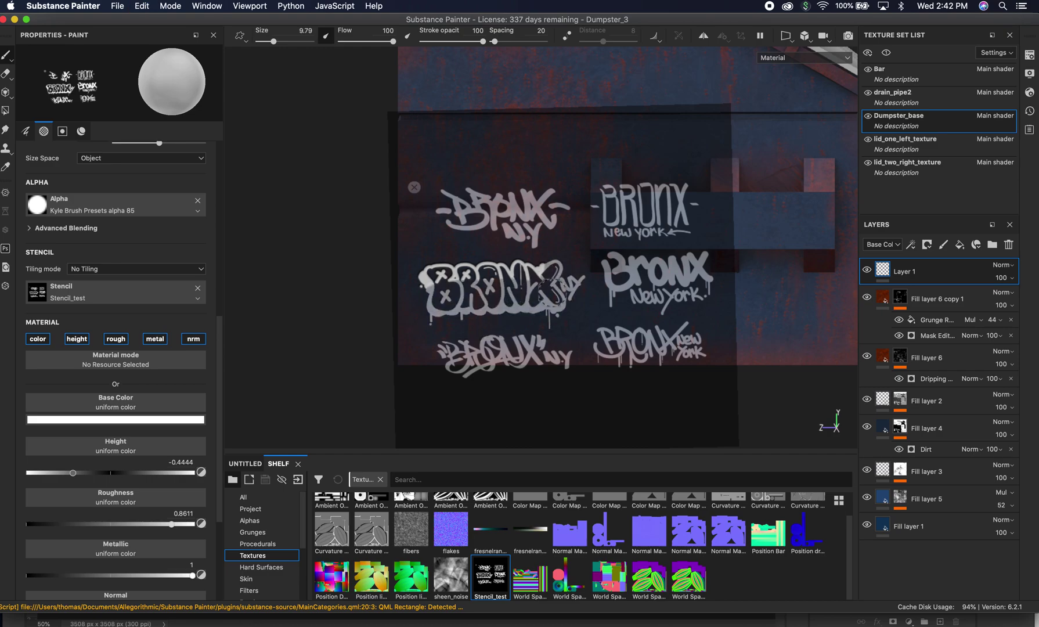
pyautogui.moveTo(559, 305)
pyautogui.mouseDown()
pyautogui.moveTo(447, 327)
pyautogui.moveTo(432, 299)
pyautogui.moveTo(441, 287)
pyautogui.moveTo(543, 267)
pyautogui.moveTo(566, 304)
pyautogui.mouseUp()
pyautogui.press('s')
pyautogui.press('s')
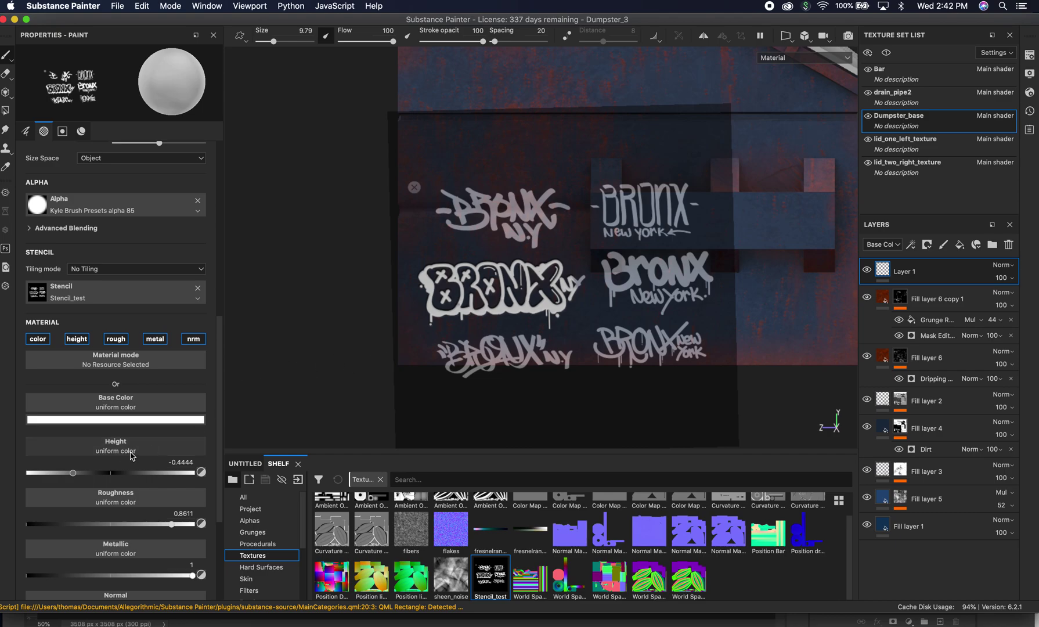
# Set the brush's roughness to 0.5382 and height to -0.0764, and paint over the bubble-letter tag again
pyautogui.click(124, 524)
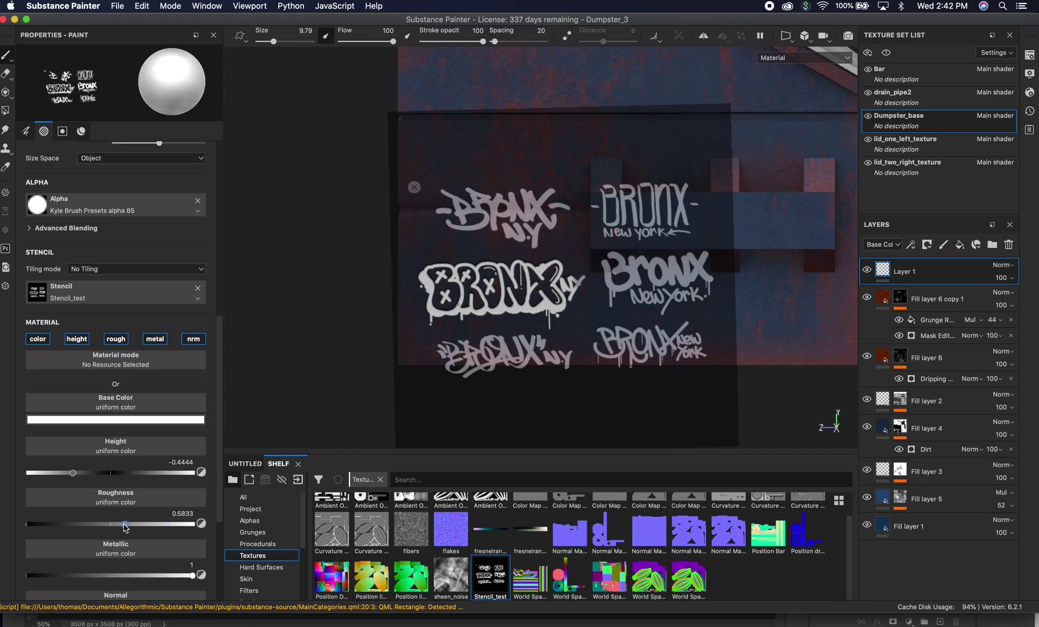
pyautogui.moveTo(118, 527); pyautogui.dragTo(117, 525)
pyautogui.moveTo(104, 474); pyautogui.dragTo(106, 474)
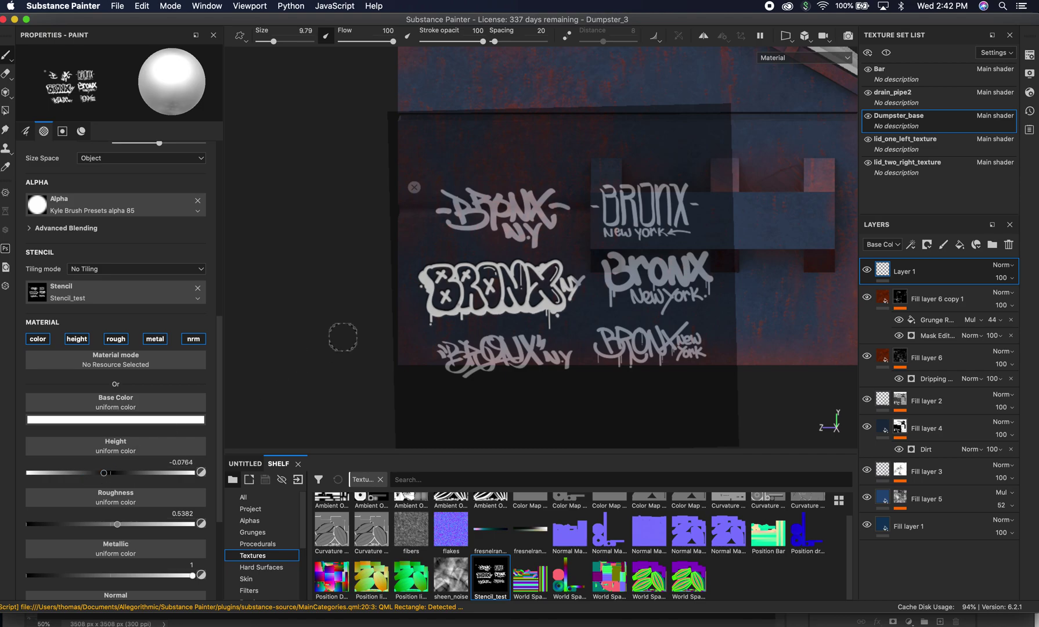
pyautogui.press('s')
pyautogui.moveTo(416, 277)
pyautogui.mouseDown()
pyautogui.moveTo(445, 318)
pyautogui.moveTo(556, 314)
pyautogui.moveTo(571, 291)
pyautogui.moveTo(553, 264)
pyautogui.moveTo(429, 274)
pyautogui.moveTo(546, 293)
pyautogui.moveTo(472, 306)
pyautogui.mouseUp()
pyautogui.press('s')
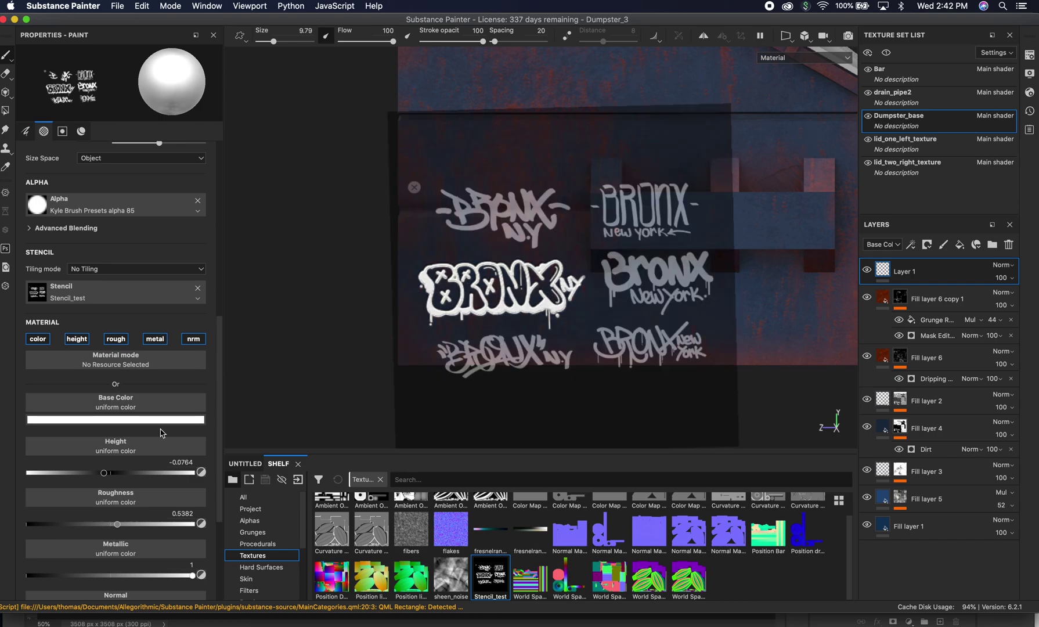
# Lower the brush's metallic value to 0.3472 and paint over the bubble-letter tag again
pyautogui.moveTo(191, 575); pyautogui.dragTo(86, 577)
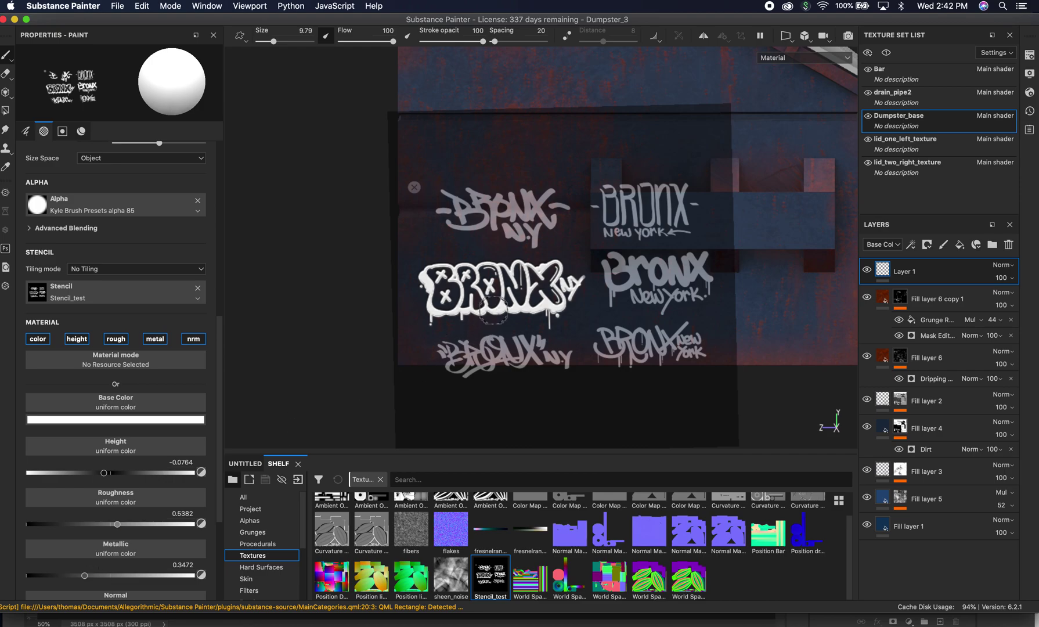
pyautogui.moveTo(493, 310)
pyautogui.mouseDown()
pyautogui.moveTo(439, 304)
pyautogui.moveTo(433, 277)
pyautogui.mouseUp()
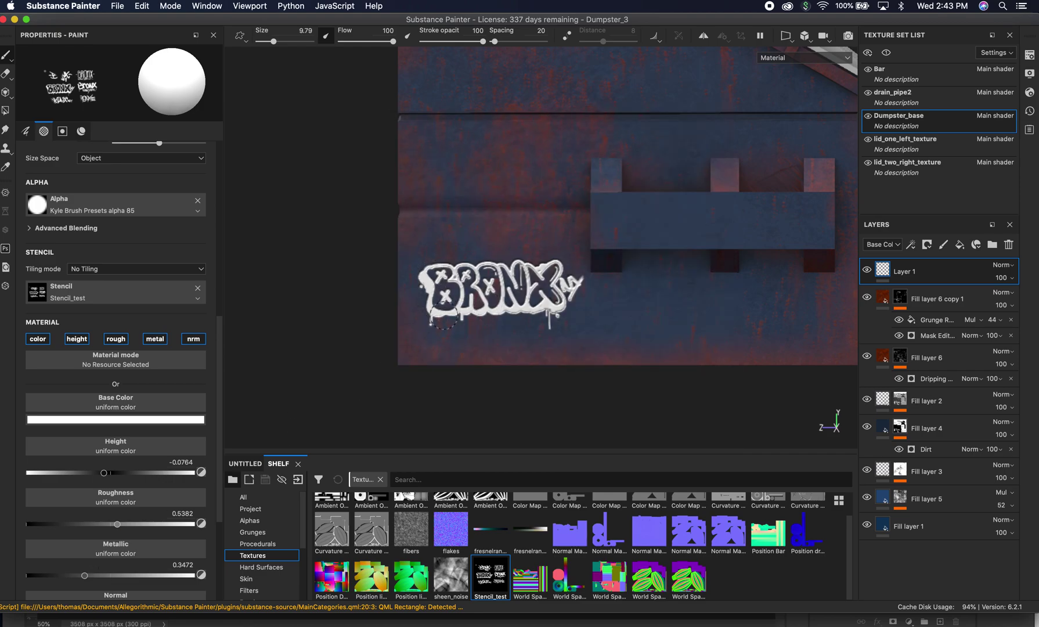
pyautogui.moveTo(443, 316)
pyautogui.mouseDown()
pyautogui.moveTo(550, 309)
pyautogui.moveTo(566, 289)
pyautogui.moveTo(514, 264)
pyautogui.moveTo(449, 268)
pyautogui.moveTo(409, 295)
pyautogui.mouseUp()
pyautogui.press('s')
# Raise the brush's metallic value to 0.6667 and repaint the bubble-letter tag through the stencil
pyautogui.scroll(-3, 113, 513)
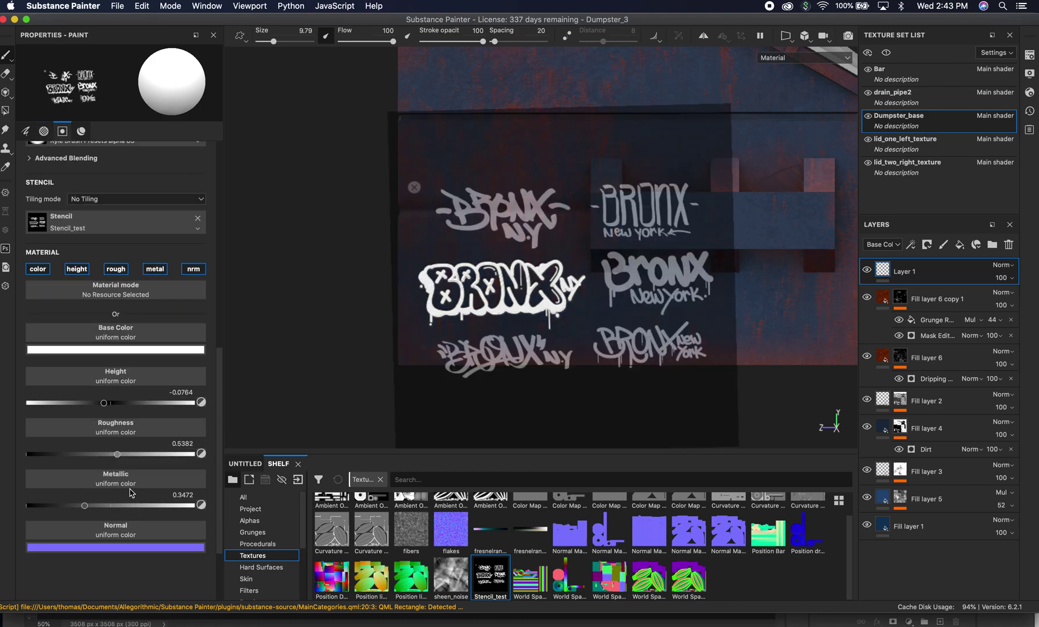
pyautogui.moveTo(115, 506); pyautogui.dragTo(133, 504)
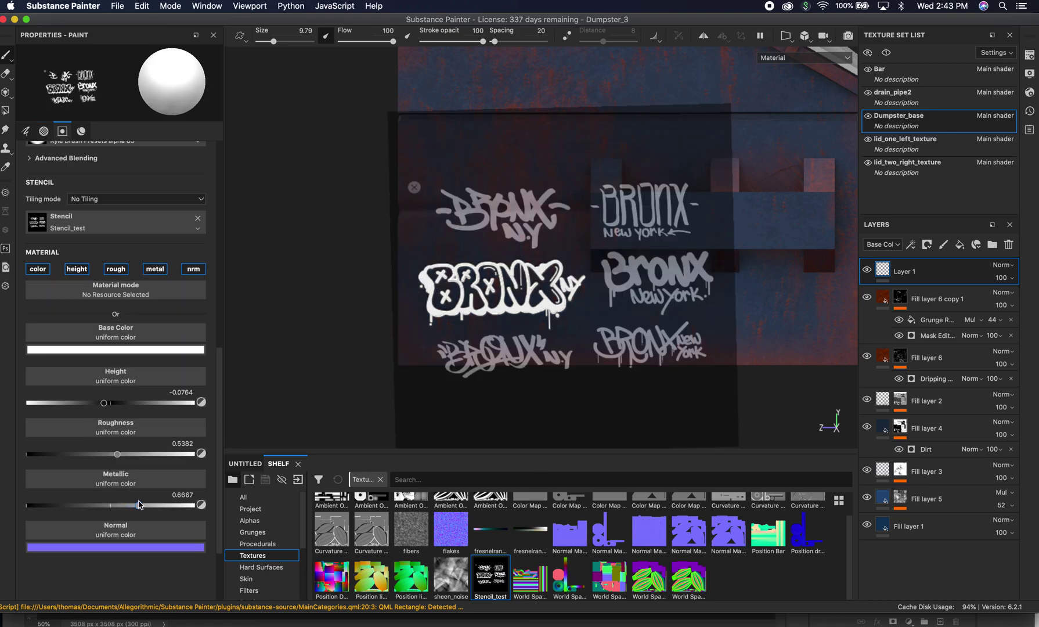
pyautogui.moveTo(461, 271); pyautogui.dragTo(438, 260)
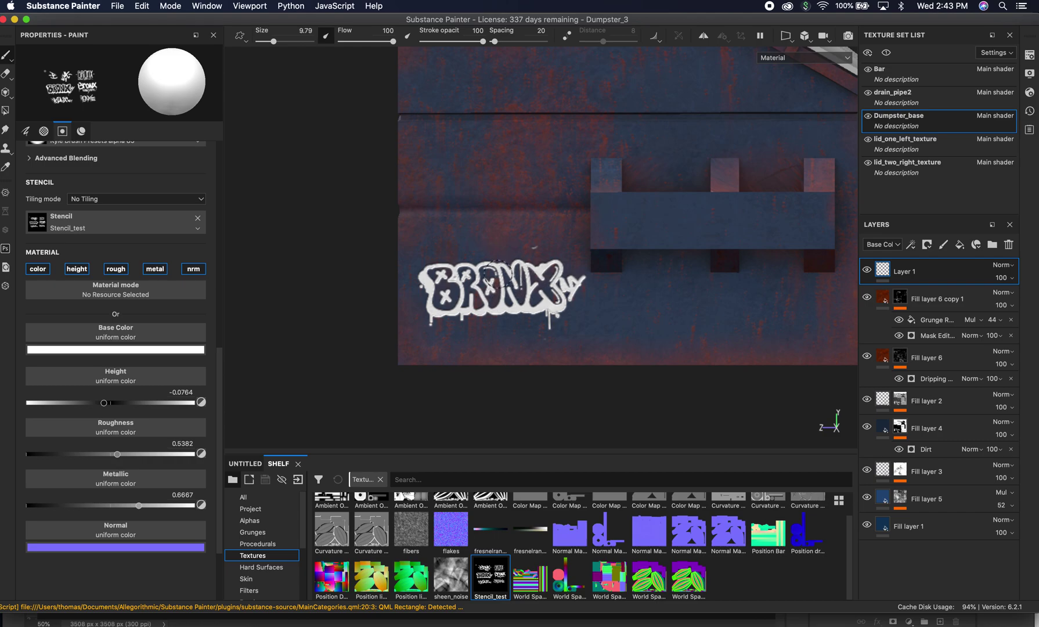
# Remove the Stencil_test texture from the brush's stencil
pyautogui.press('s')
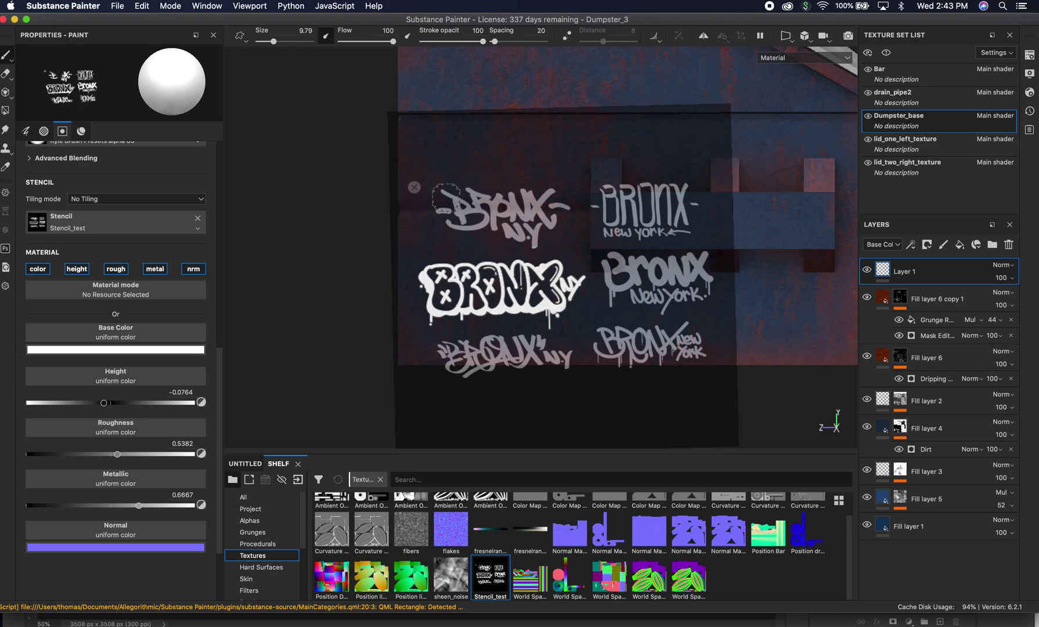
pyautogui.scroll(5, 177, 327)
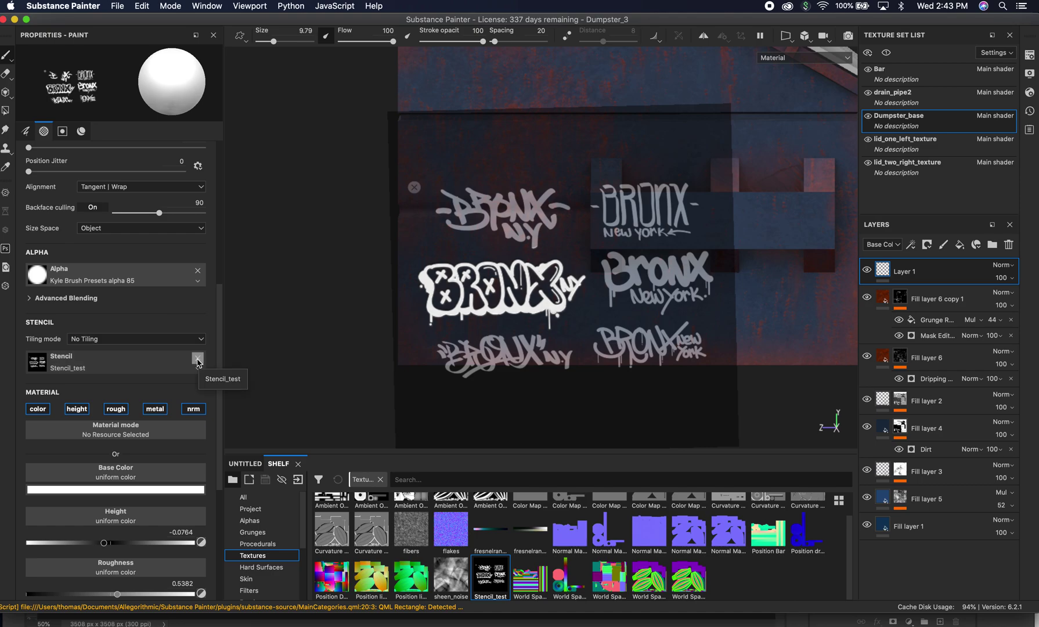
pyautogui.click(197, 359)
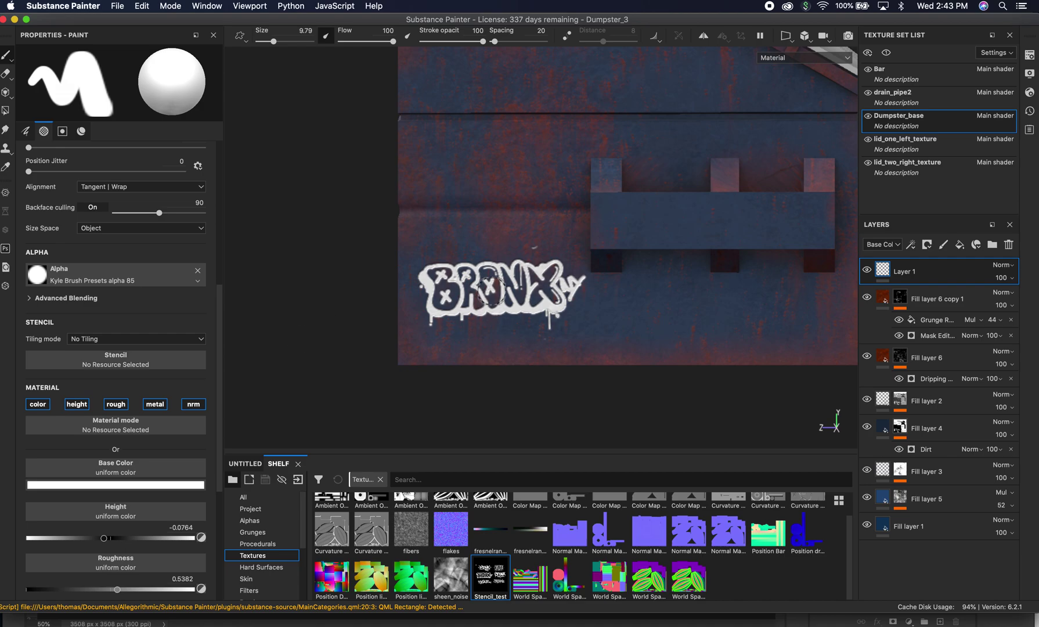
# Examine the painted BRONX NY lettering and its edges up close on the side wall
pyautogui.moveTo(544, 261)
pyautogui.keyDown('alt'); pyautogui.mouseDown()
pyautogui.moveTo(488, 275)
pyautogui.moveTo(430, 269)
pyautogui.moveTo(506, 267)
pyautogui.mouseUp(); pyautogui.keyUp('alt')
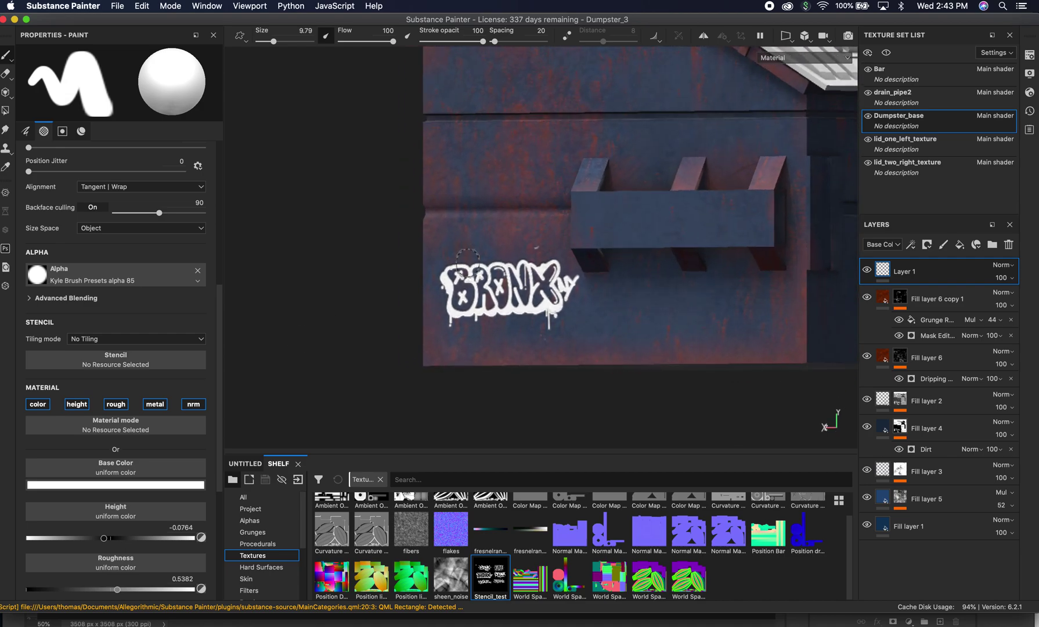
pyautogui.moveTo(622, 277)
pyautogui.keyDown('shift'); pyautogui.mouseDown(button='right')
pyautogui.moveTo(528, 279)
pyautogui.moveTo(638, 287)
pyautogui.moveTo(621, 287)
pyautogui.mouseUp(button='right'); pyautogui.keyUp('shift')
pyautogui.keyDown('alt'); pyautogui.moveTo(512, 301); pyautogui.dragTo(689, 289); pyautogui.keyUp('alt')
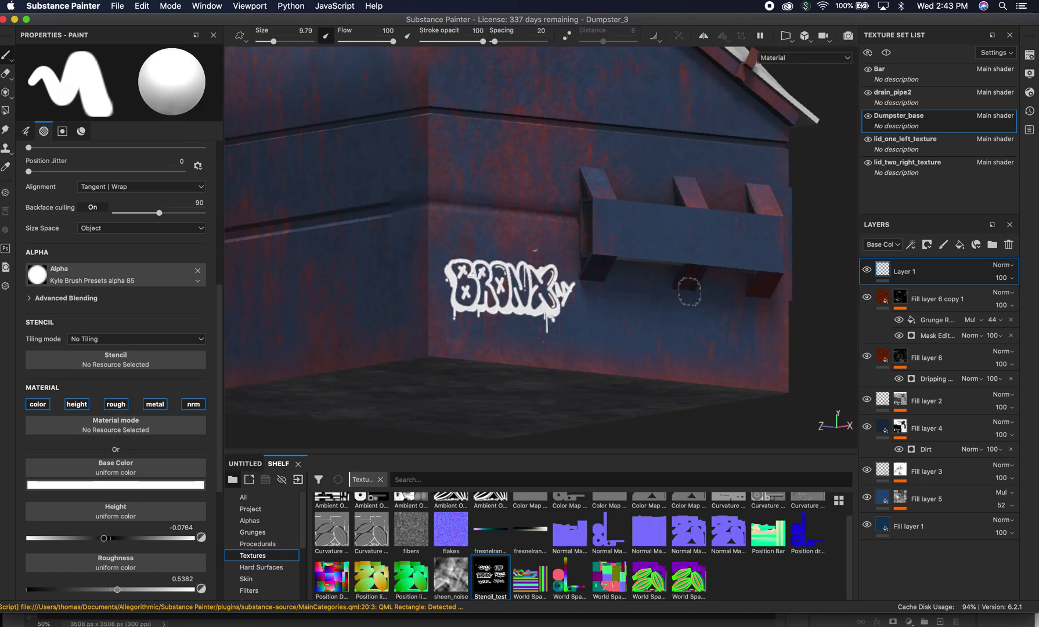
pyautogui.keyDown('alt'); pyautogui.moveTo(499, 282); pyautogui.dragTo(565, 291, button='right'); pyautogui.keyUp('alt')
pyautogui.keyDown('alt'); pyautogui.moveTo(580, 293); pyautogui.dragTo(523, 298); pyautogui.keyUp('alt')
pyautogui.keyDown('alt'); pyautogui.moveTo(621, 308); pyautogui.dragTo(678, 316, button='right'); pyautogui.keyUp('alt')
pyautogui.keyDown('alt'); pyautogui.moveTo(500, 305); pyautogui.dragTo(451, 330); pyautogui.keyUp('alt')
pyautogui.keyDown('alt'); pyautogui.moveTo(451, 331); pyautogui.dragTo(535, 347, button='right'); pyautogui.keyUp('alt')
pyautogui.keyDown('alt'); pyautogui.moveTo(494, 308); pyautogui.dragTo(752, 343, button='right'); pyautogui.keyUp('alt')
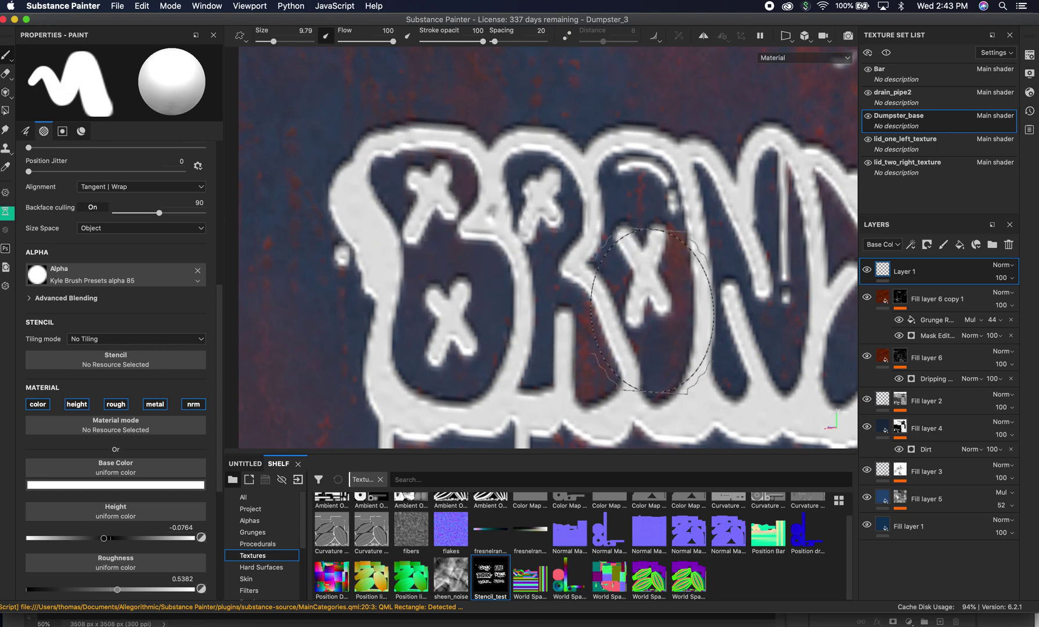
# Examine how the tag sits on the whole dumpster from wider angles
pyautogui.keyDown('alt'); pyautogui.moveTo(772, 306); pyautogui.dragTo(489, 262, button='right'); pyautogui.keyUp('alt')
pyautogui.keyDown('alt'); pyautogui.moveTo(489, 262); pyautogui.dragTo(787, 260); pyautogui.keyUp('alt')
pyautogui.keyDown('alt'); pyautogui.moveTo(675, 176); pyautogui.dragTo(472, 171, button='middle'); pyautogui.keyUp('alt')
pyautogui.keyDown('alt'); pyautogui.moveTo(631, 218); pyautogui.dragTo(552, 213, button='right'); pyautogui.keyUp('alt')
pyautogui.keyDown('alt'); pyautogui.moveTo(531, 201); pyautogui.dragTo(356, 196, button='middle'); pyautogui.keyUp('alt')
pyautogui.keyDown('alt'); pyautogui.moveTo(544, 201); pyautogui.dragTo(304, 198); pyautogui.keyUp('alt')
pyautogui.keyDown('alt'); pyautogui.moveTo(518, 226); pyautogui.dragTo(320, 237, button='right'); pyautogui.keyUp('alt')
pyautogui.moveTo(540, 248)
pyautogui.keyDown('alt'); pyautogui.mouseDown()
pyautogui.moveTo(465, 259)
pyautogui.moveTo(485, 267)
pyautogui.moveTo(458, 261)
pyautogui.mouseUp(); pyautogui.keyUp('alt')
pyautogui.keyDown('alt'); pyautogui.moveTo(554, 260); pyautogui.dragTo(462, 215, button='right'); pyautogui.keyUp('alt')
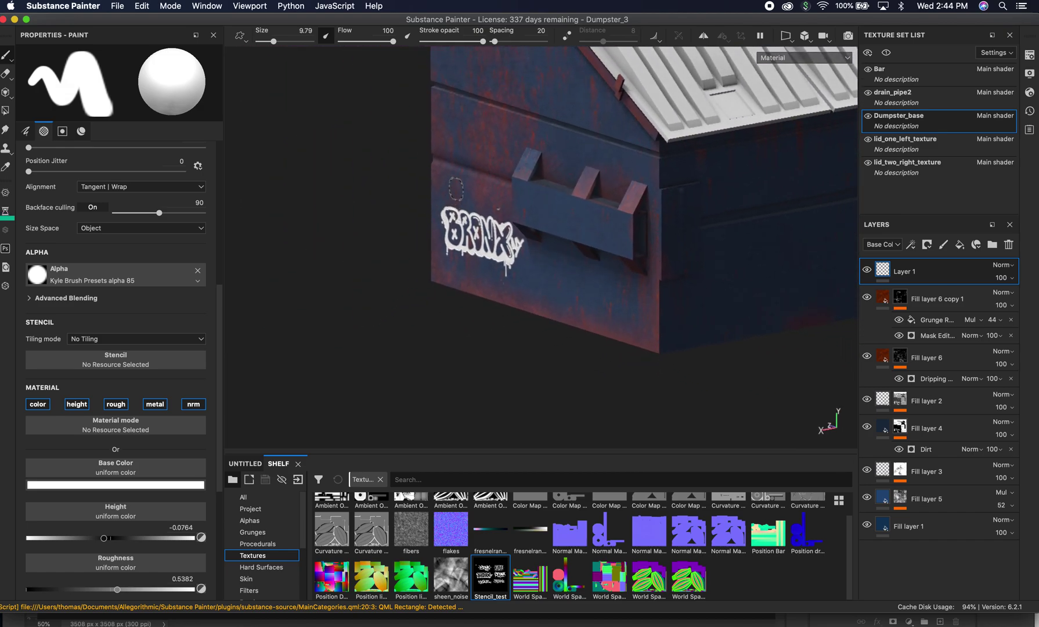
pyautogui.keyDown('alt'); pyautogui.moveTo(344, 151); pyautogui.dragTo(507, 206); pyautogui.keyUp('alt')
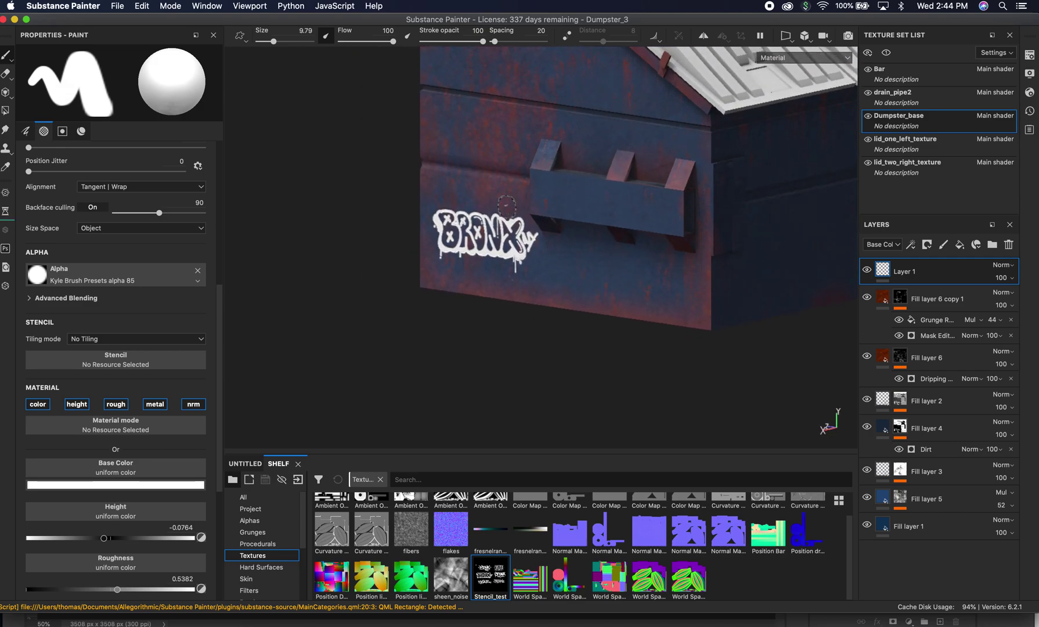
pyautogui.keyDown('alt'); pyautogui.moveTo(476, 322); pyautogui.dragTo(543, 314); pyautogui.keyUp('alt')
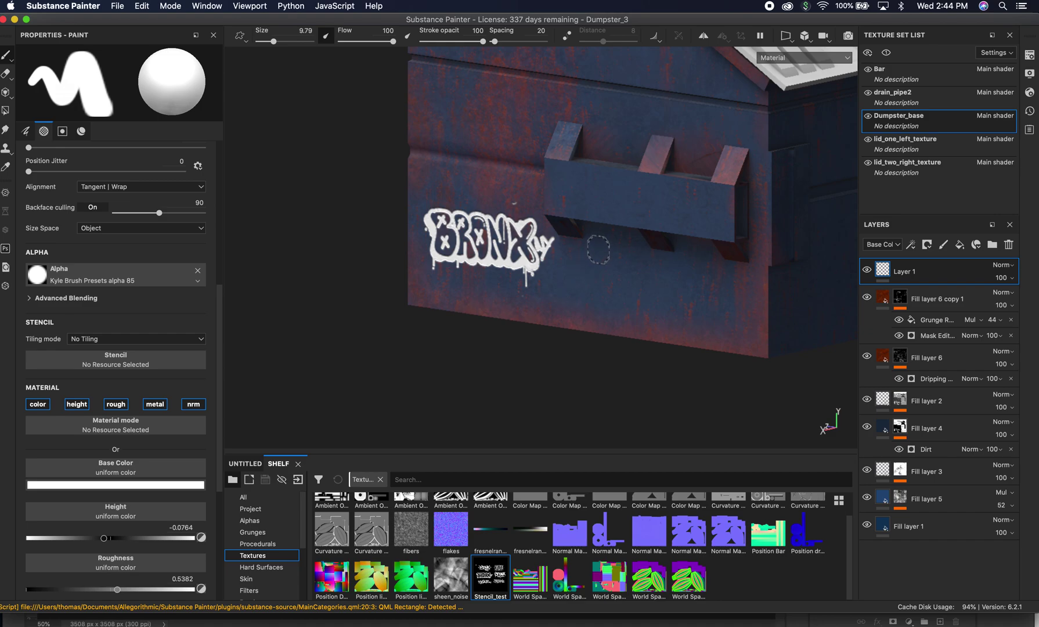
pyautogui.keyDown('alt'); pyautogui.moveTo(599, 249); pyautogui.dragTo(492, 248); pyautogui.keyUp('alt')
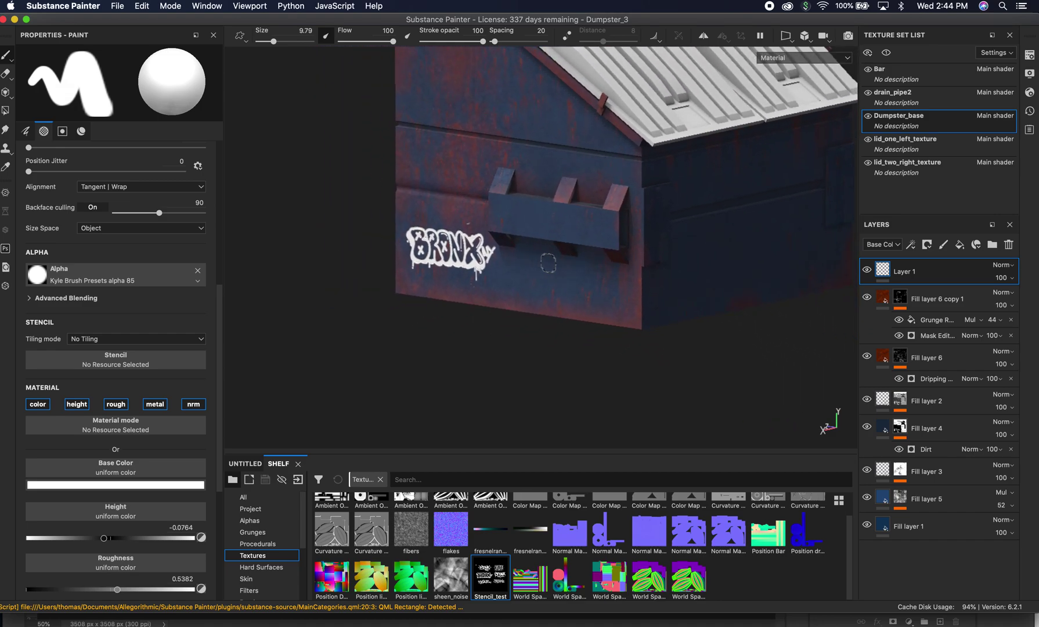
pyautogui.keyDown('alt'); pyautogui.moveTo(548, 263); pyautogui.dragTo(526, 276); pyautogui.keyUp('alt')
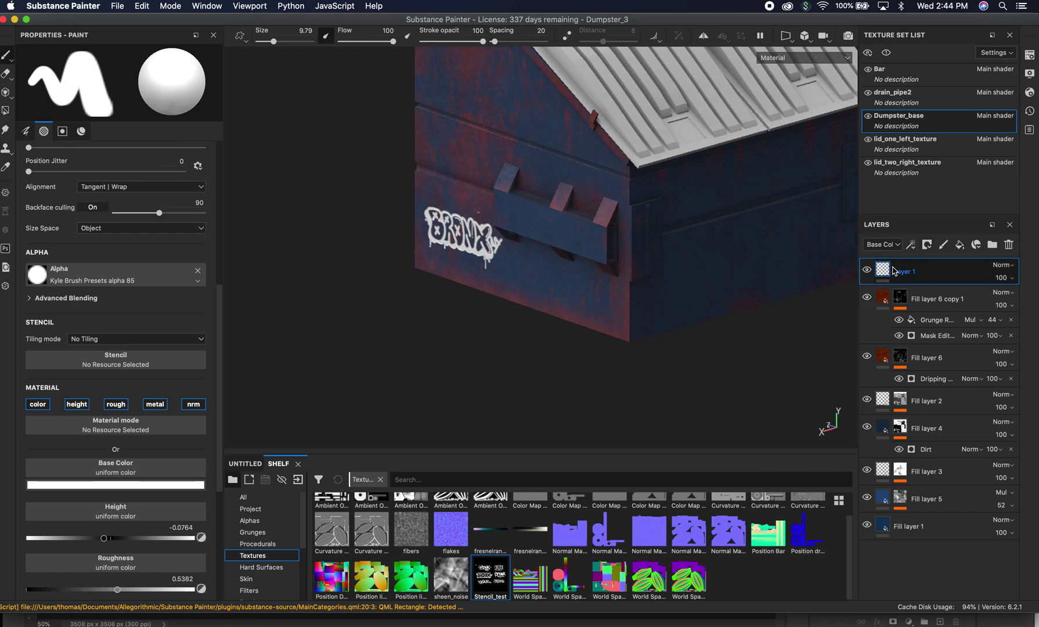
pyautogui.keyDown('alt'); pyautogui.moveTo(458, 201); pyautogui.dragTo(595, 223); pyautogui.keyUp('alt')
pyautogui.keyDown('alt'); pyautogui.moveTo(633, 230); pyautogui.dragTo(495, 220, button='right'); pyautogui.keyUp('alt')
pyautogui.keyDown('alt'); pyautogui.moveTo(495, 219); pyautogui.dragTo(399, 231); pyautogui.keyUp('alt')
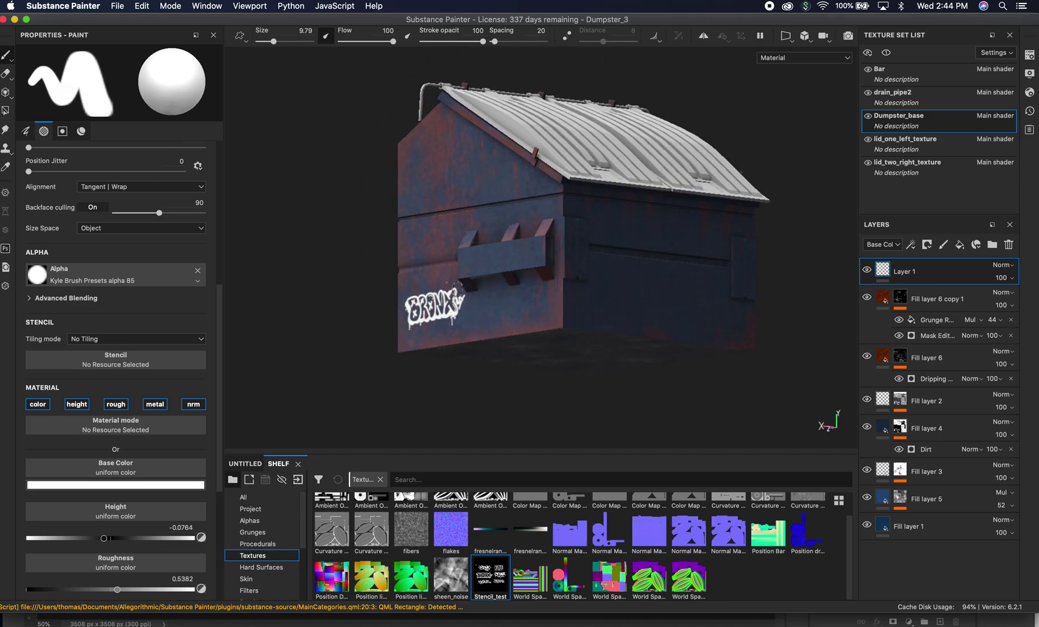
# Switch to Photoshop and look over the Stencil_test graffiti sheet
pyautogui.press('super+Tab')
pyautogui.press('super+Tab')
pyautogui.press('super+Tab')
pyautogui.press('super+Tab')
pyautogui.press('super+Tab')
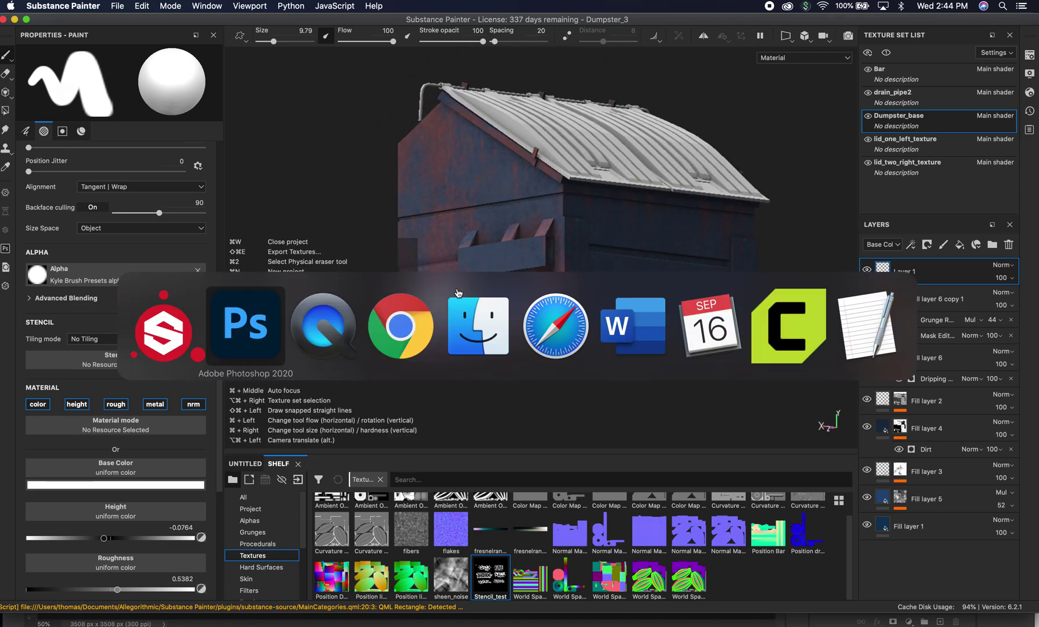
pyautogui.press('super+Tab')
pyautogui.press('super+Tab')
pyautogui.press('super+Tab')
pyautogui.press('super+Tab')
pyautogui.press('super+Tab')
pyautogui.press('super+Tab')
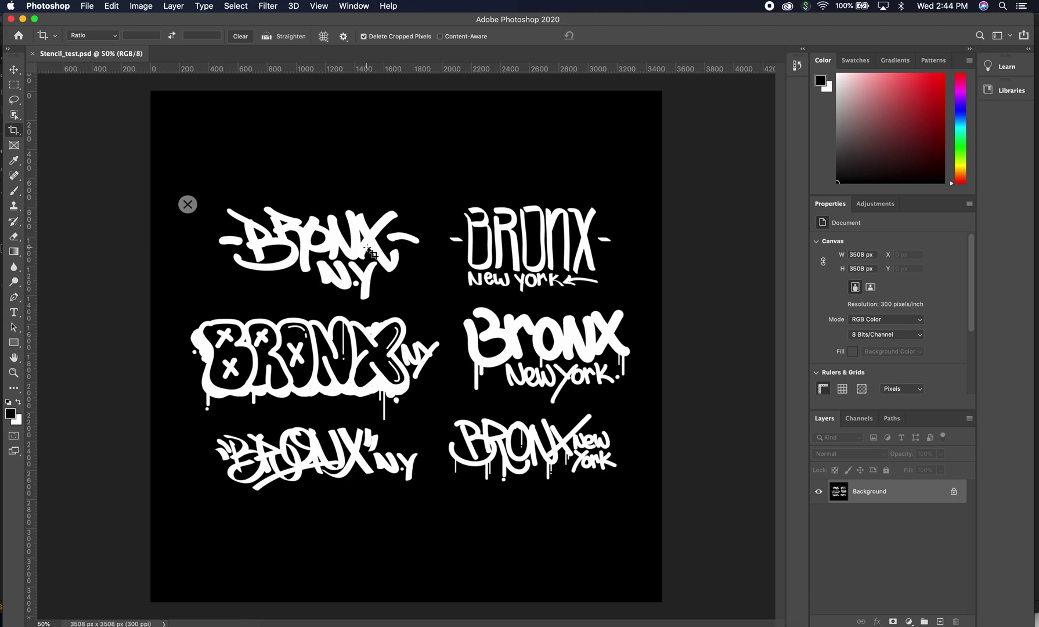
# Switch back to Substance Painter and review the tagged side wall and the full dumpster from several angles
pyautogui.press('super')
pyautogui.press('super+Tab')
pyautogui.keyDown('alt'); pyautogui.moveTo(489, 293); pyautogui.dragTo(507, 246); pyautogui.keyUp('alt')
pyautogui.keyDown('alt'); pyautogui.moveTo(506, 246); pyautogui.dragTo(734, 263, button='middle'); pyautogui.keyUp('alt')
pyautogui.keyDown('alt'); pyautogui.moveTo(734, 262); pyautogui.dragTo(731, 290, button='right'); pyautogui.keyUp('alt')
pyautogui.keyDown('alt'); pyautogui.moveTo(586, 268); pyautogui.dragTo(768, 255); pyautogui.keyUp('alt')
pyautogui.moveTo(688, 251)
pyautogui.keyDown('alt'); pyautogui.mouseDown()
pyautogui.moveTo(508, 265)
pyautogui.moveTo(380, 248)
pyautogui.moveTo(586, 238)
pyautogui.moveTo(410, 239)
pyautogui.mouseUp(); pyautogui.keyUp('alt')
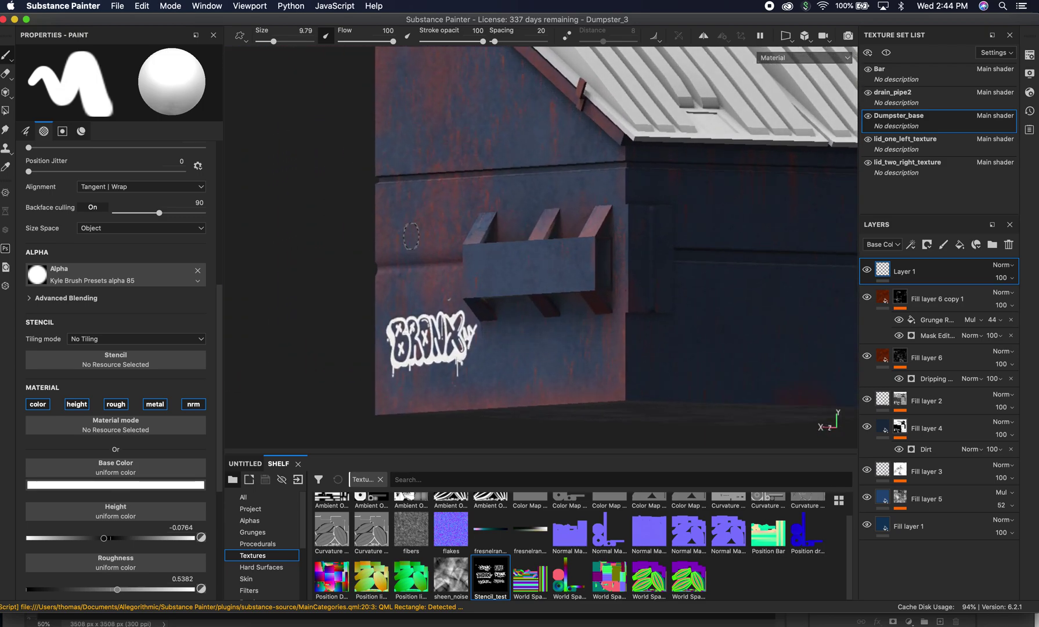
pyautogui.scroll(-6, 650, 268)
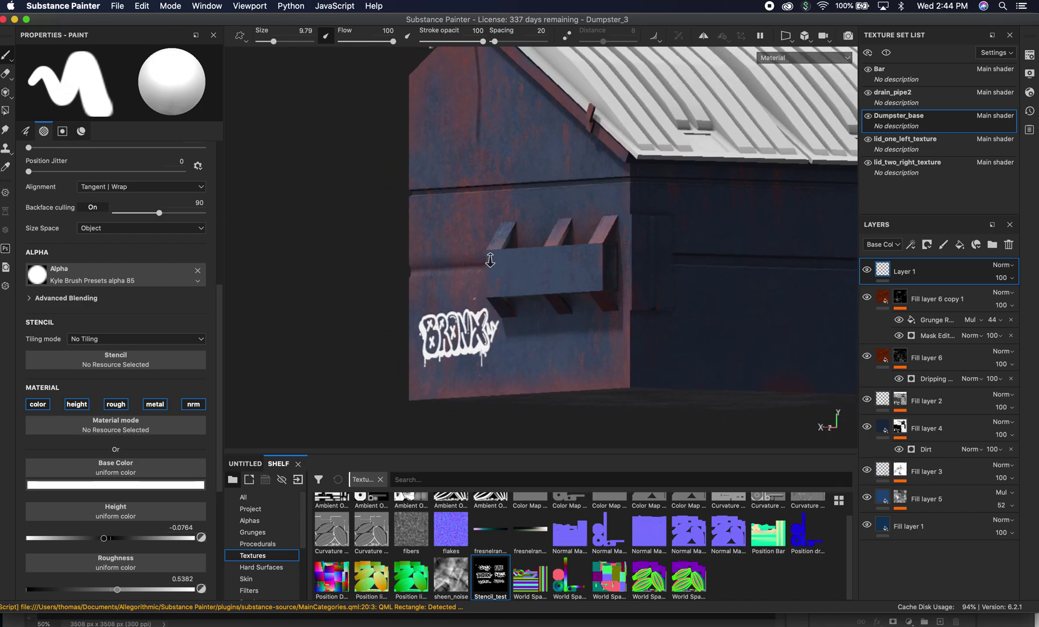
pyautogui.keyDown('alt'); pyautogui.moveTo(658, 248); pyautogui.dragTo(526, 239); pyautogui.keyUp('alt')
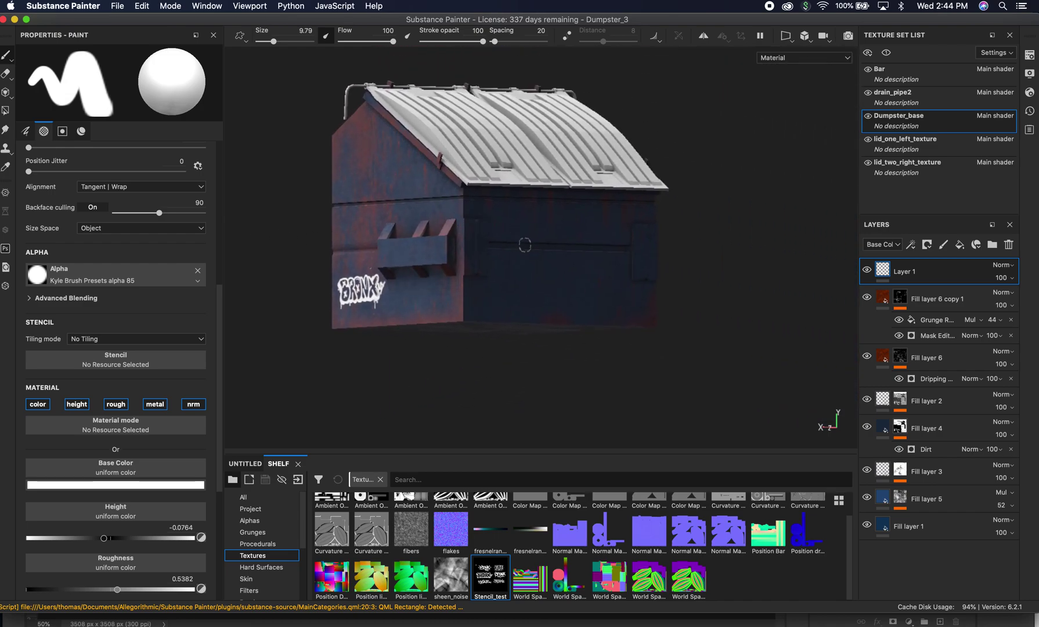